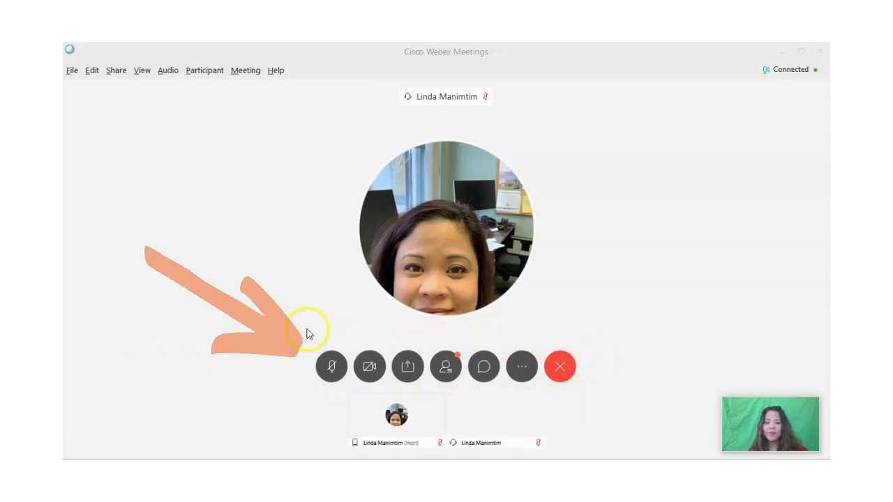
Step: Mute and unmute your microphone, then stop and restart your camera video
left_click(313, 294)
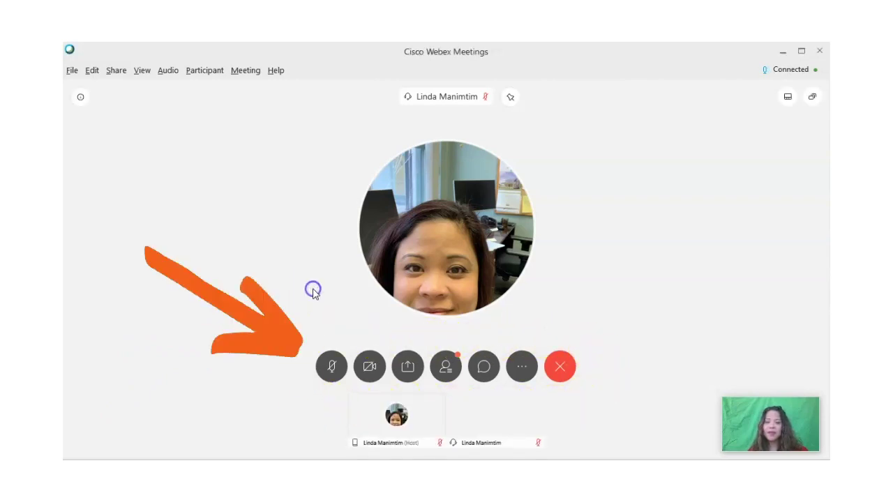
left_click(328, 375)
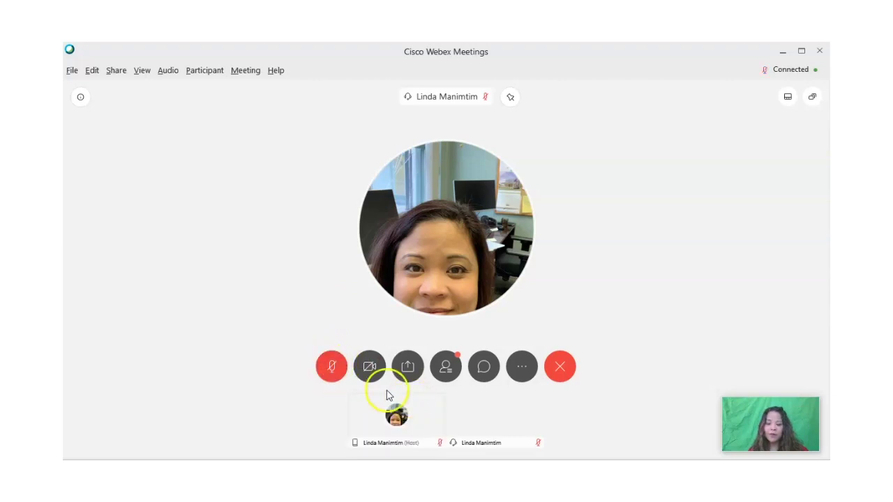
left_click(332, 368)
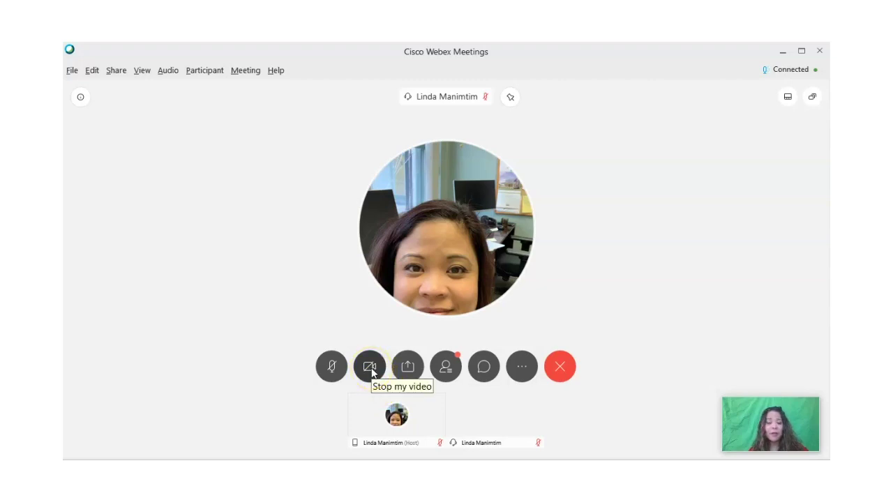
left_click(371, 372)
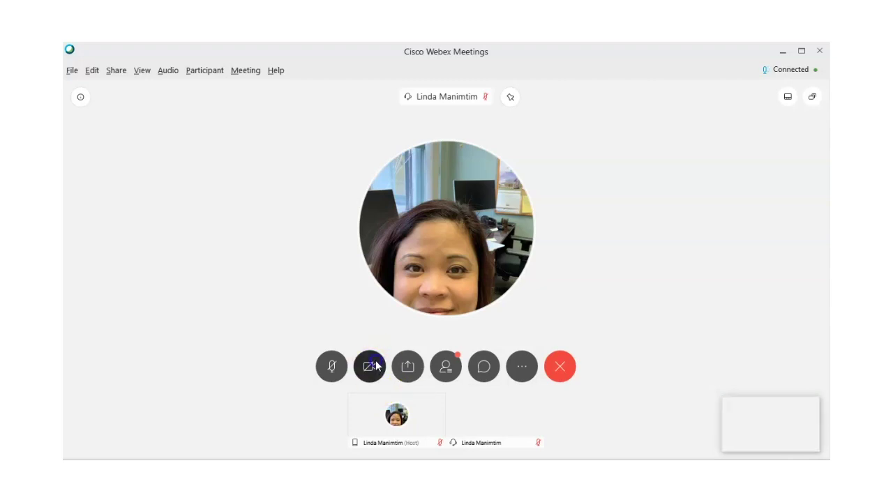
left_click(375, 365)
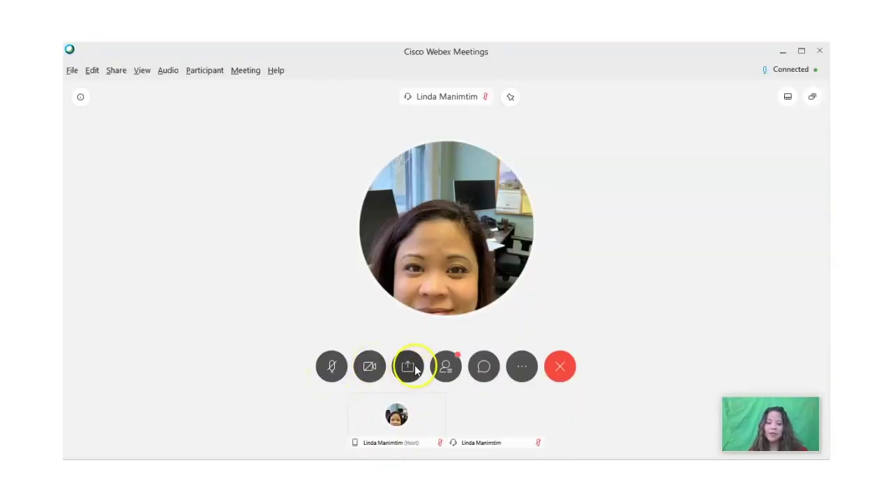
Step: Check the Share choices without sharing, show Participants and Chat, and dismiss More options
left_click(413, 368)
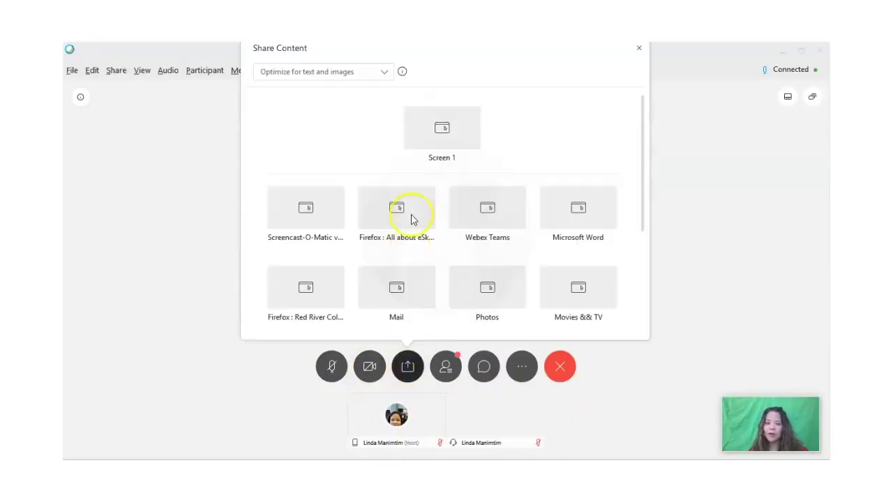
left_click(641, 49)
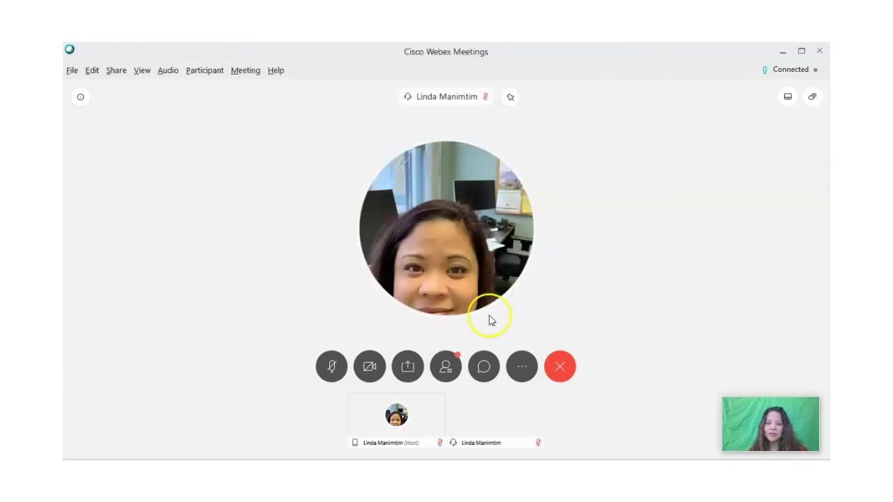
left_click(449, 367)
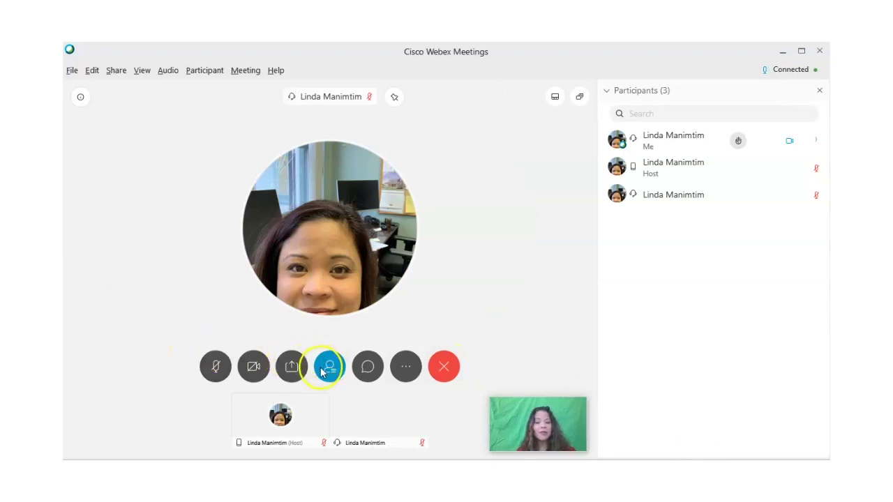
left_click(364, 365)
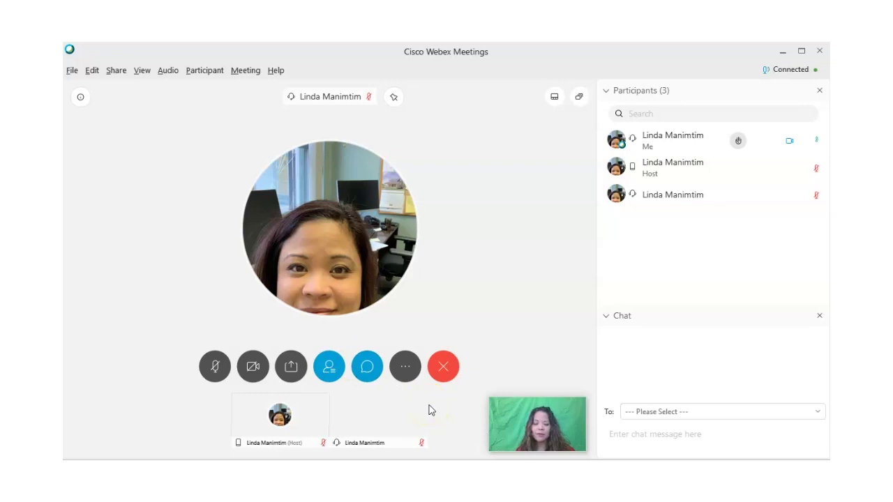
left_click(406, 368)
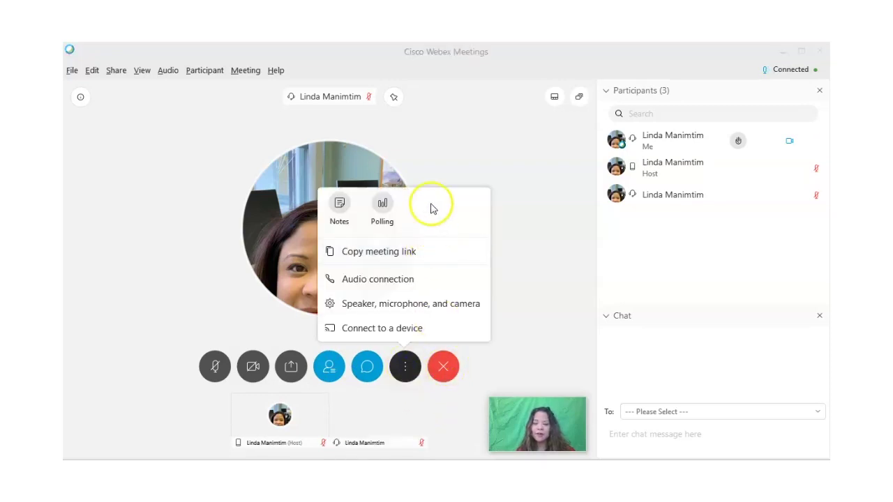
left_click(551, 213)
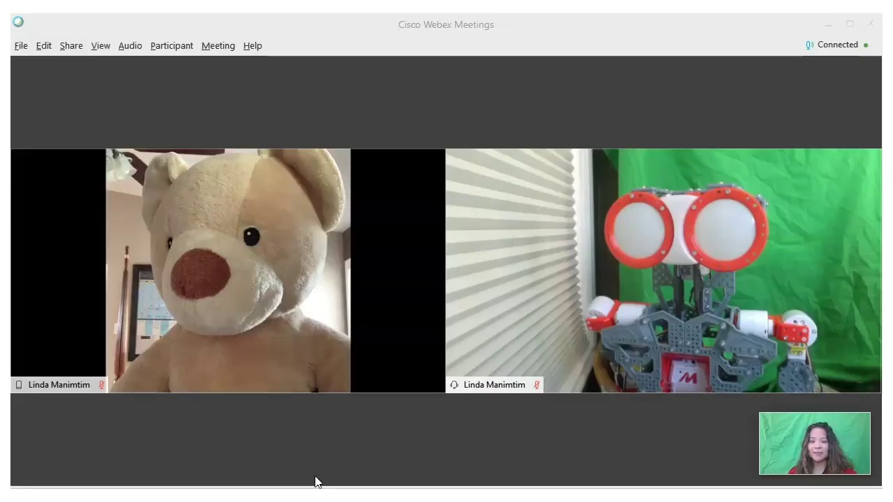
Step: Show the participants list and arrange the video feeds in grid view
mouse_move(325, 406)
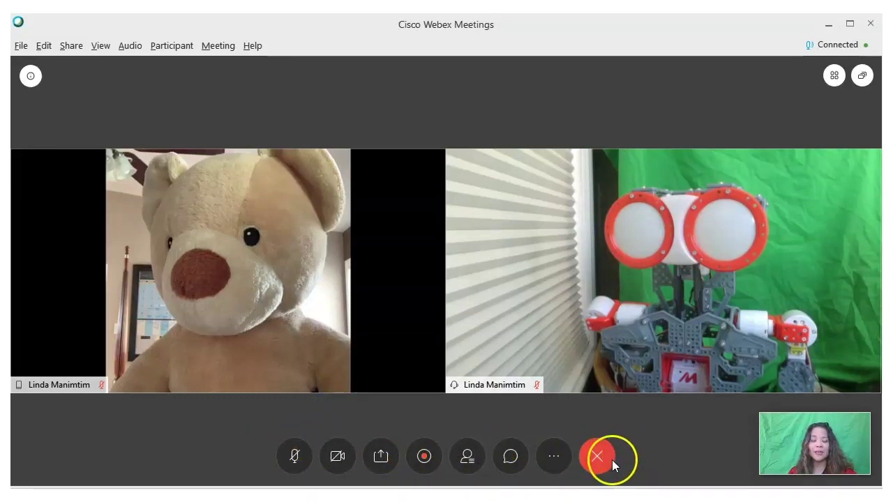
left_click(477, 458)
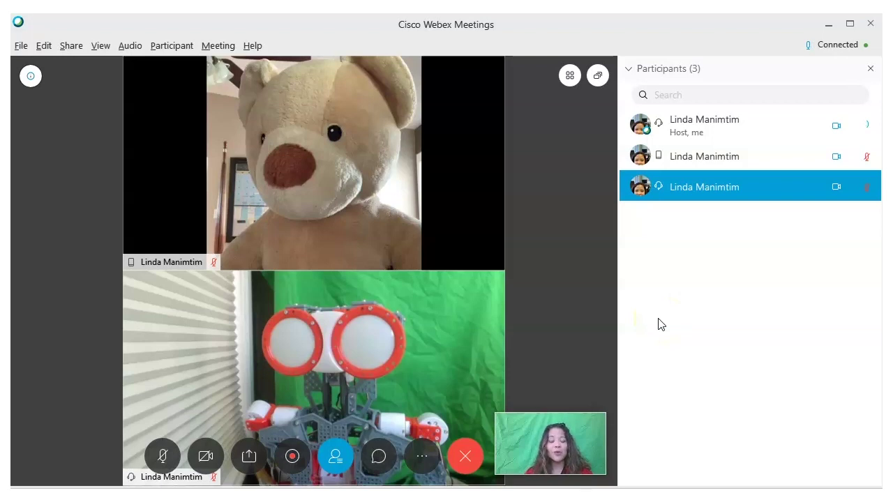
mouse_move(569, 78)
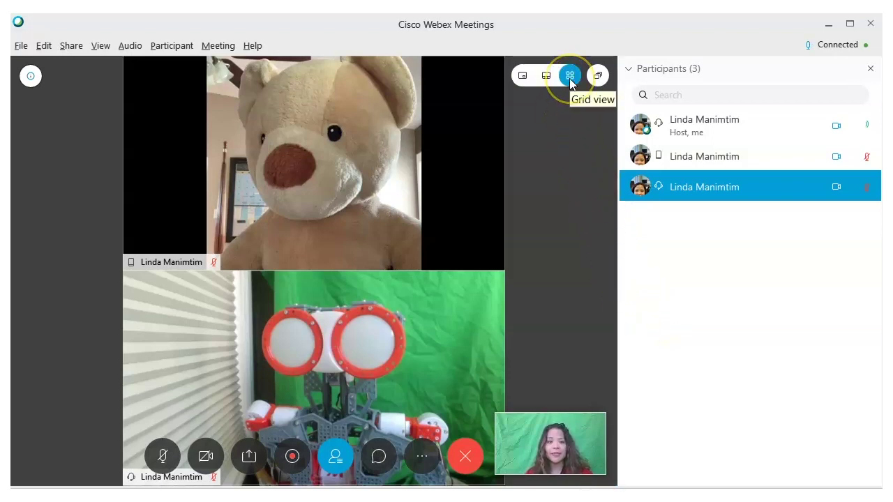
left_click(569, 78)
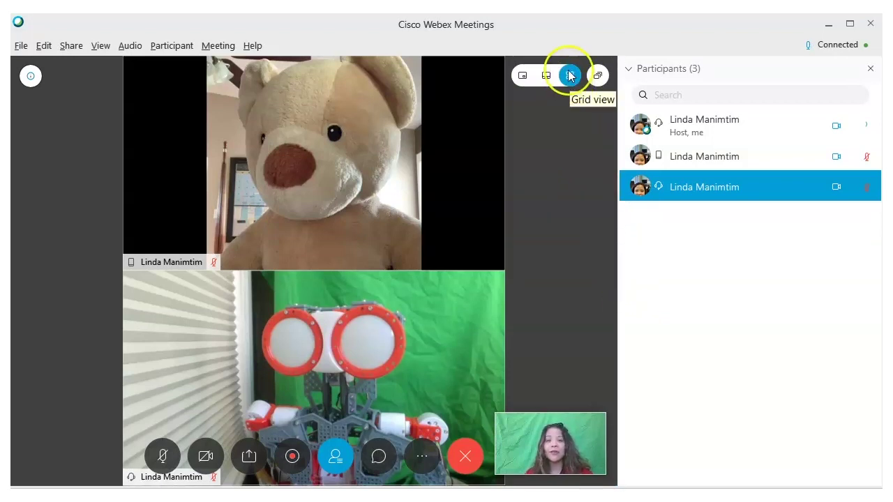
Step: Mute and unmute the second participant's microphone, then open the meeting chat
left_click(866, 156)
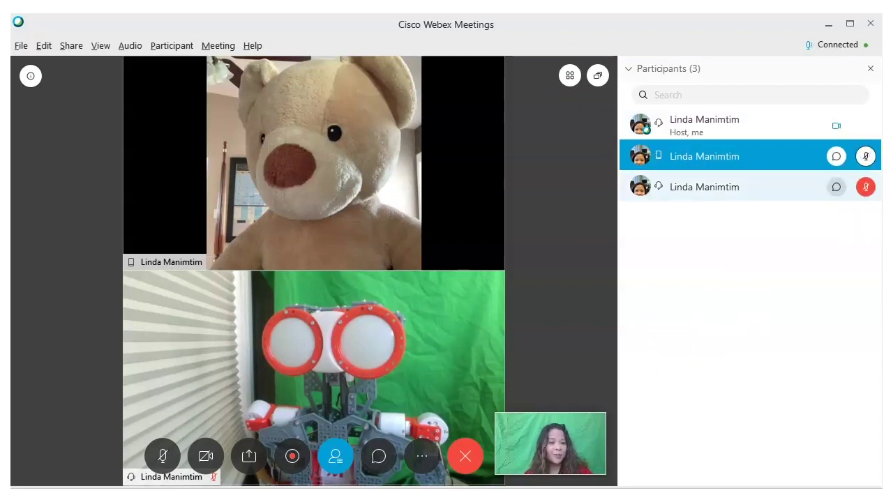
left_click(872, 160)
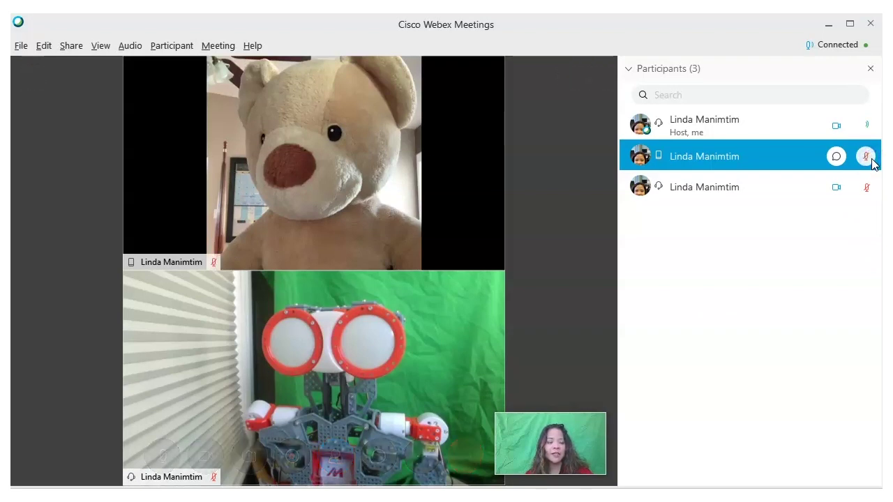
left_click(871, 160)
left_click(868, 364)
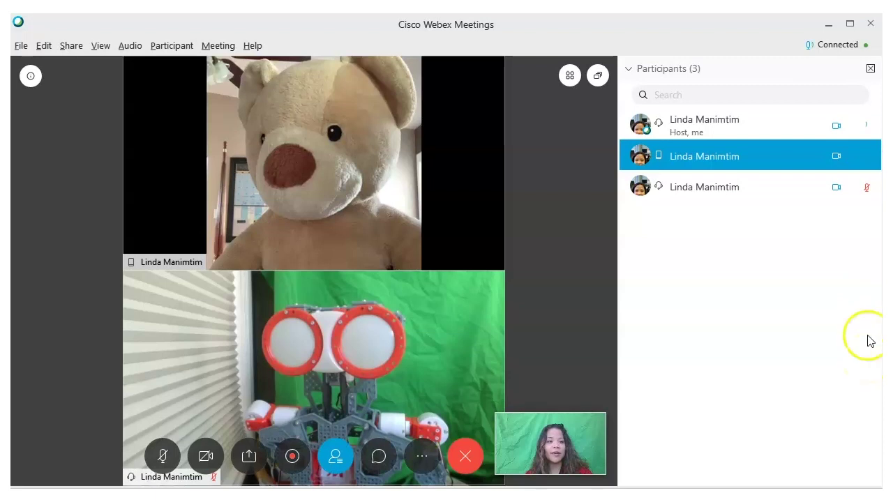
mouse_move(834, 163)
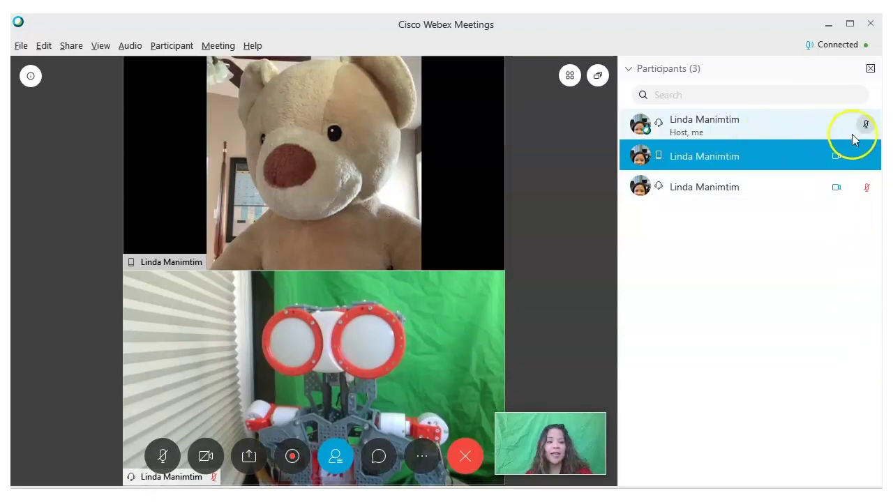
left_click(838, 157)
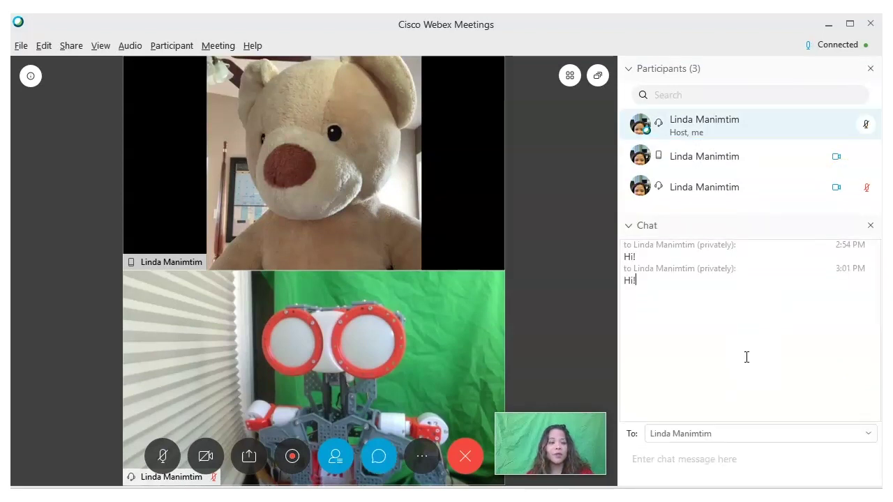
Step: Review the second participant's right-click actions and the Participant menu, dismissing both unchanged
right_click(726, 157)
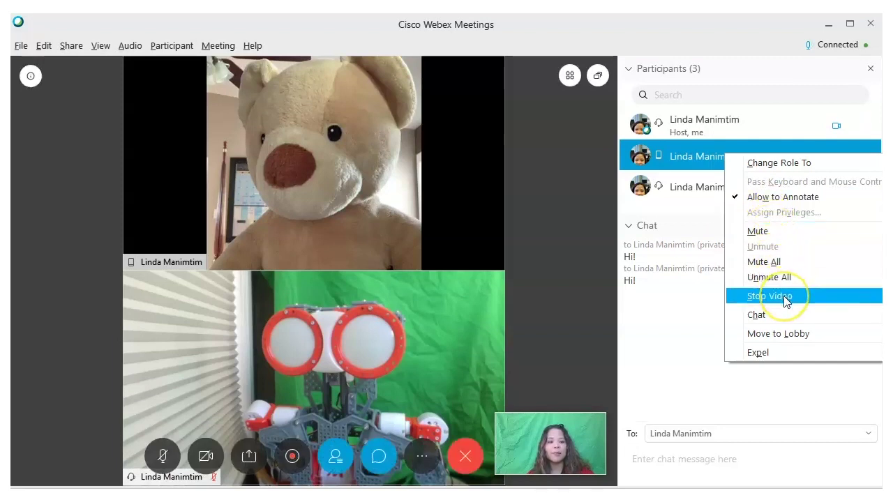
left_click(784, 335)
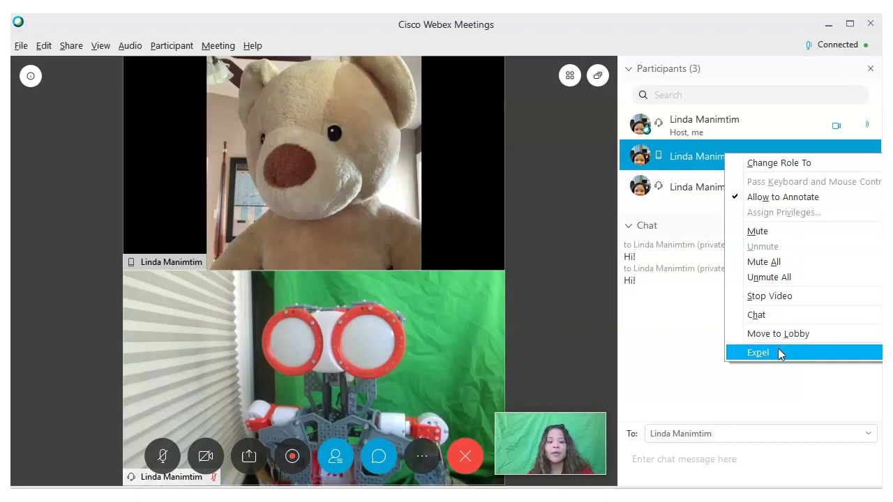
left_click(628, 373)
left_click(175, 46)
left_click(225, 64)
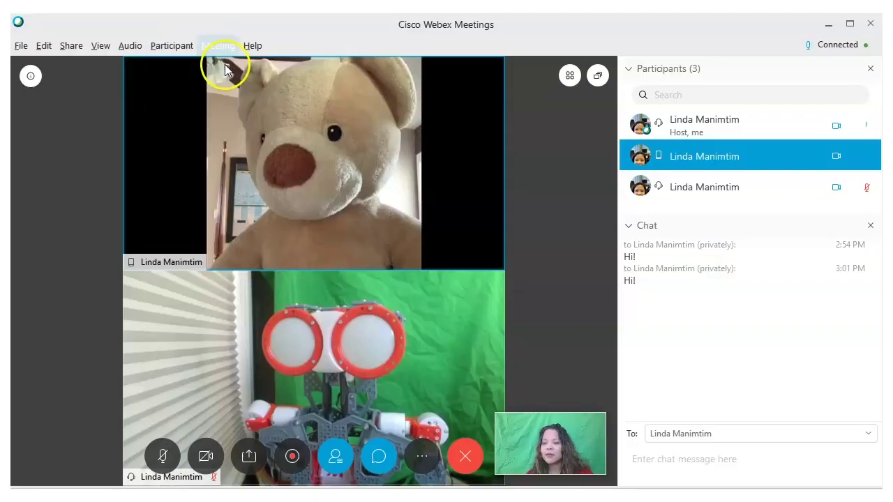
left_click(171, 48)
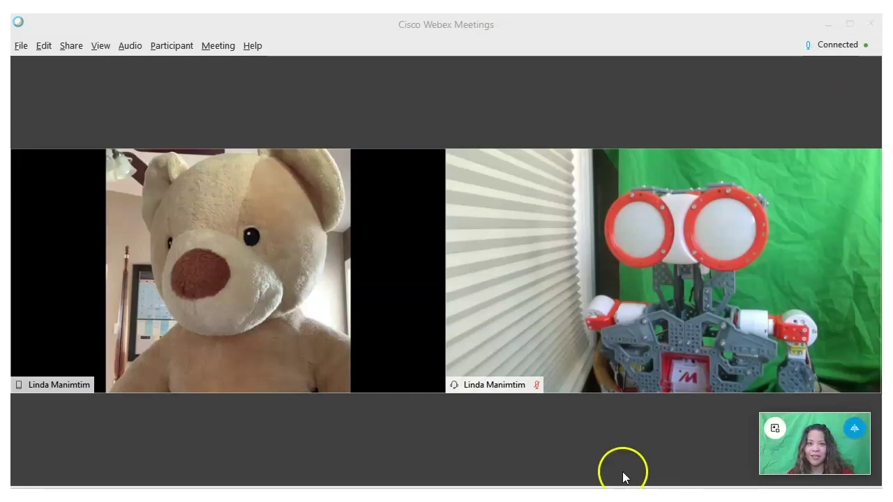
Step: Set the chat recipient to Everyone and send 'Can you hear me?'
mouse_move(383, 361)
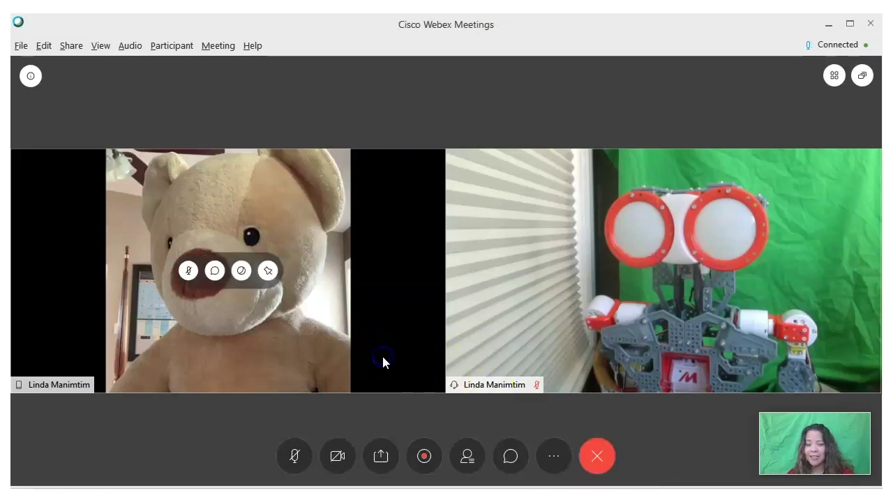
left_click(508, 456)
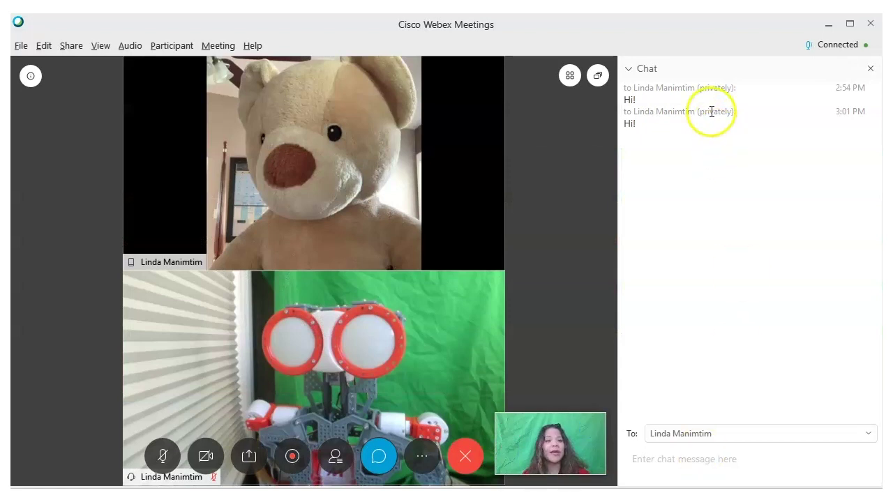
left_click(698, 434)
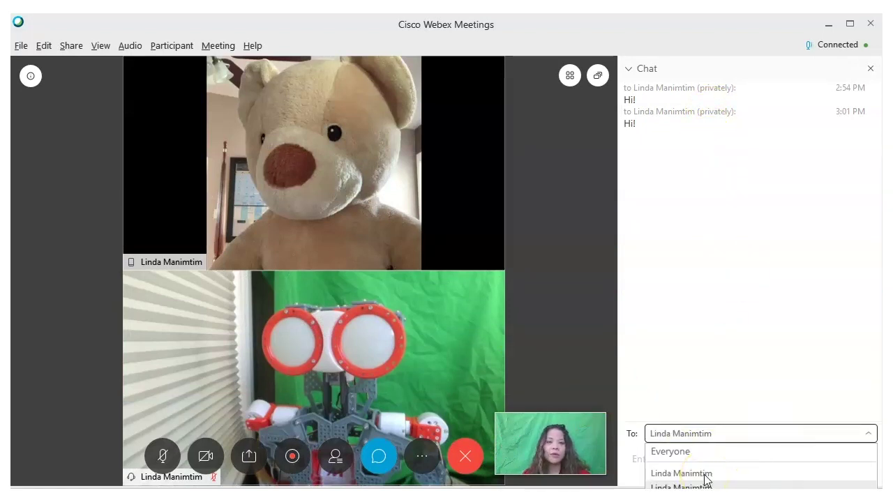
left_click(705, 477)
left_click(719, 433)
left_click(780, 454)
left_click(702, 471)
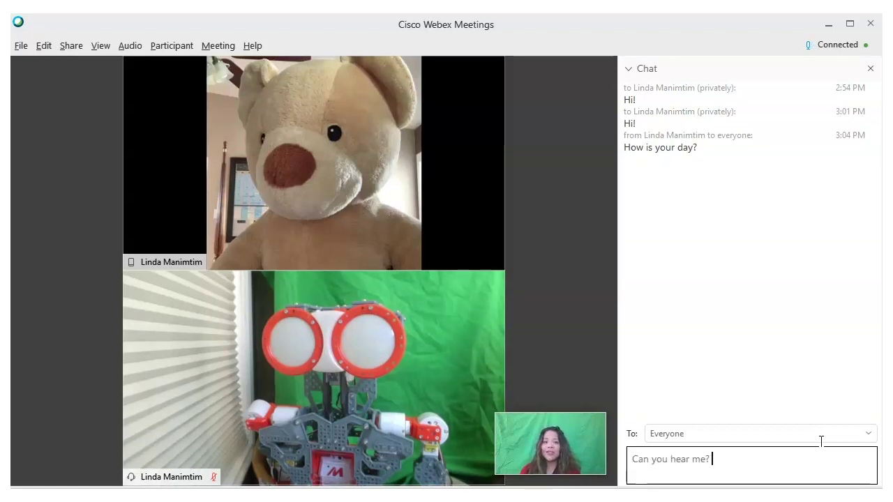
key("Return")
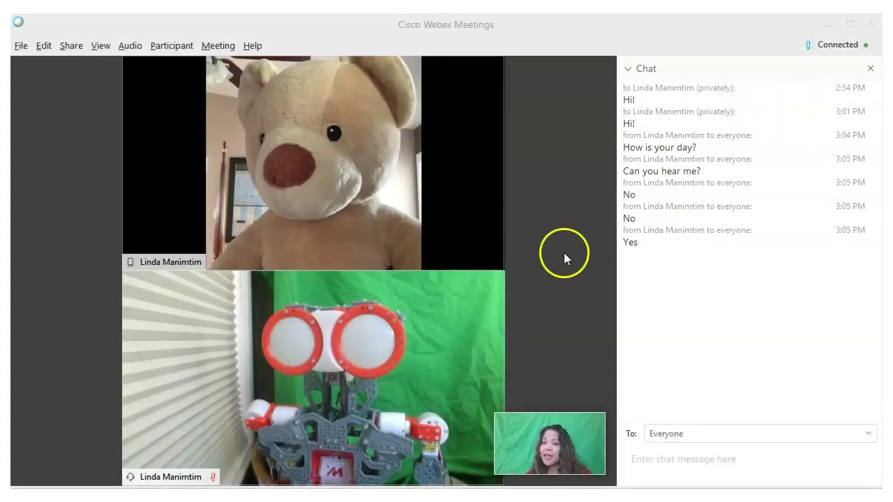
mouse_move(474, 388)
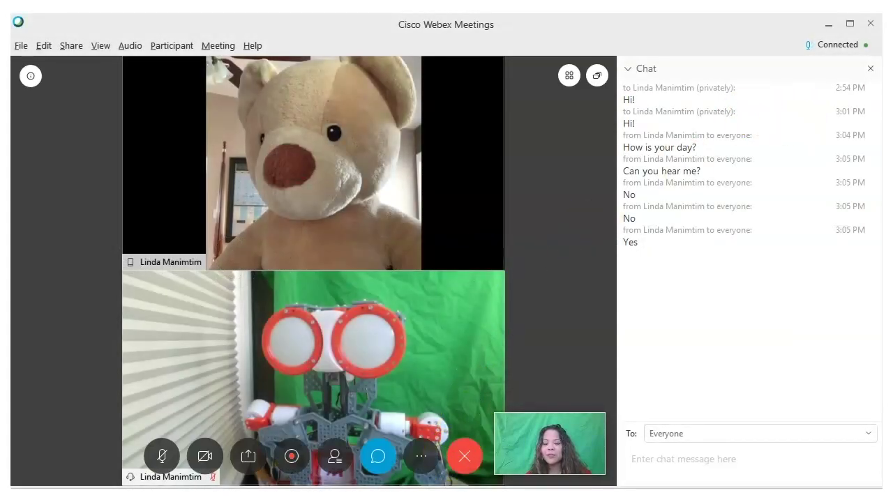
Step: Share a new blank whiteboard, Whiteboard 5, from the Share Content dialog
left_click(249, 457)
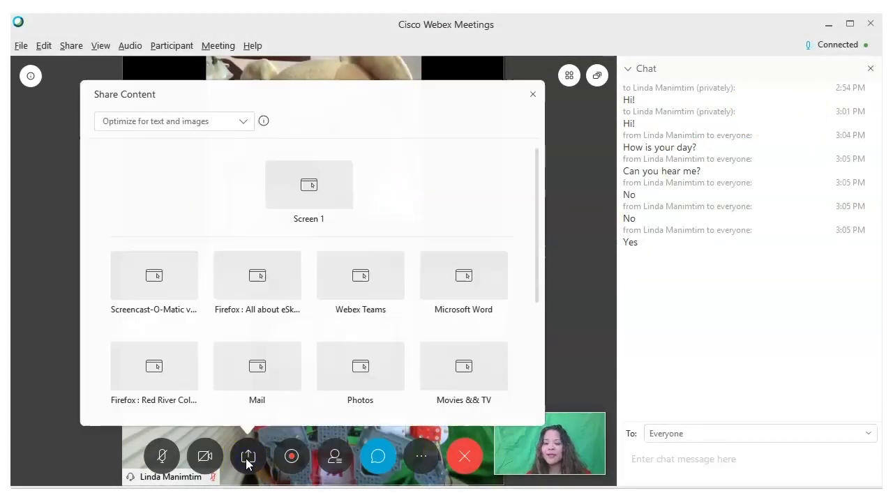
mouse_move(340, 270)
scroll(340, 269, "down", 5)
mouse_move(409, 342)
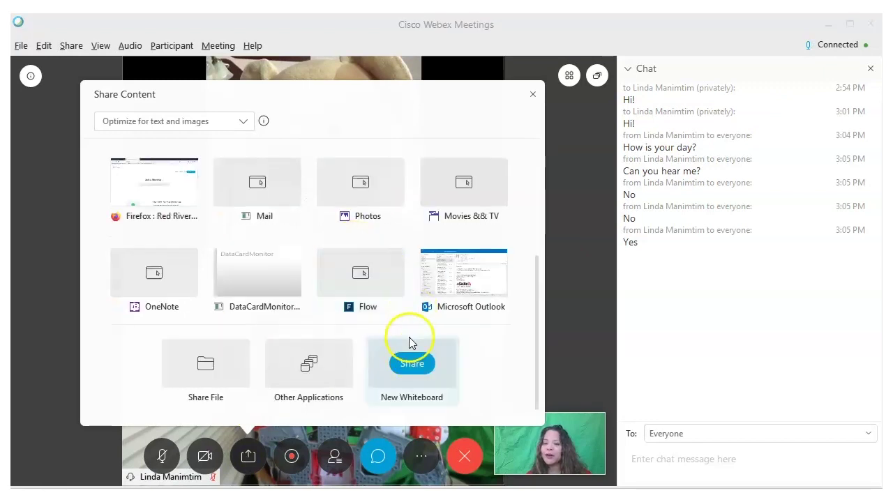
left_click(412, 363)
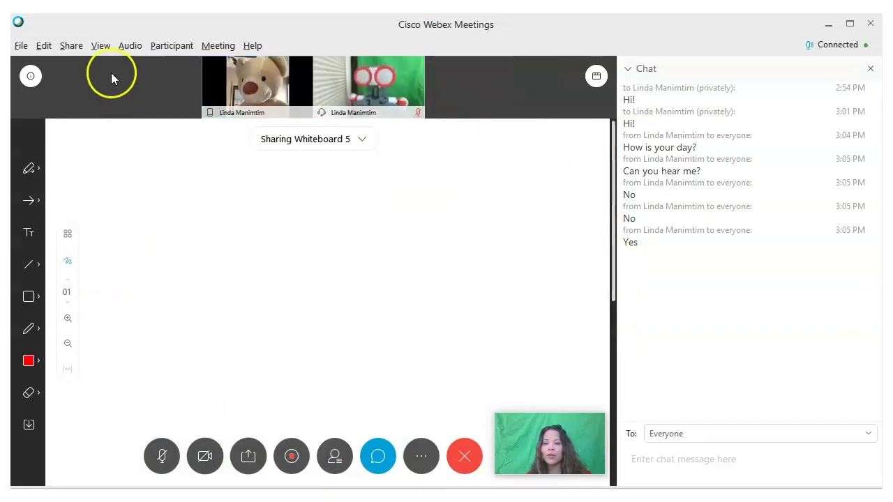
left_click(66, 45)
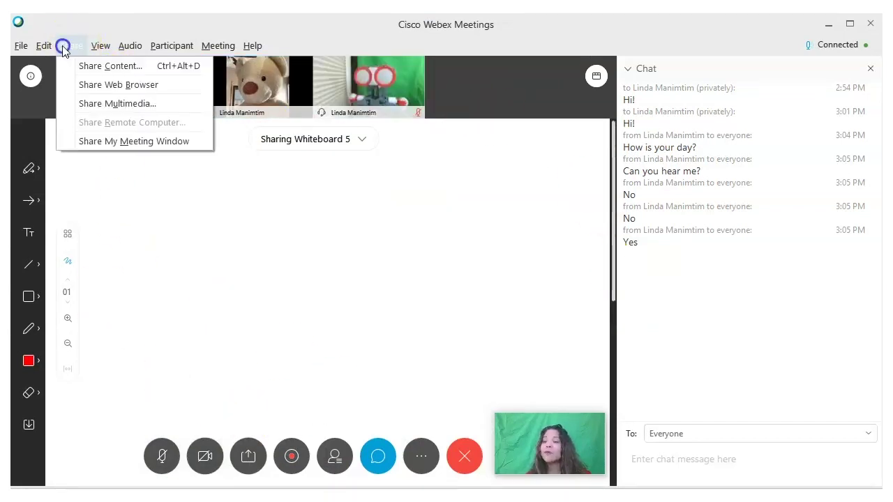
left_click(656, 349)
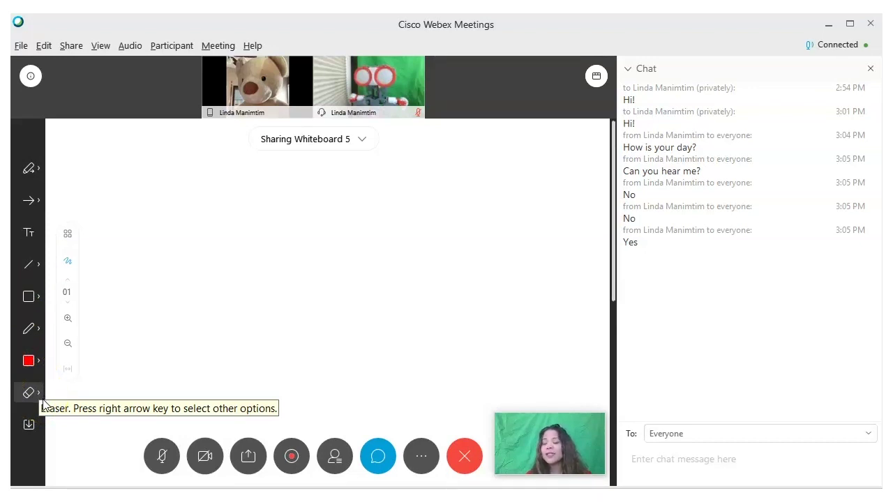
Step: Add red 'Consensus' text, sketch a red heart beside it, then erase the heart
left_click(31, 234)
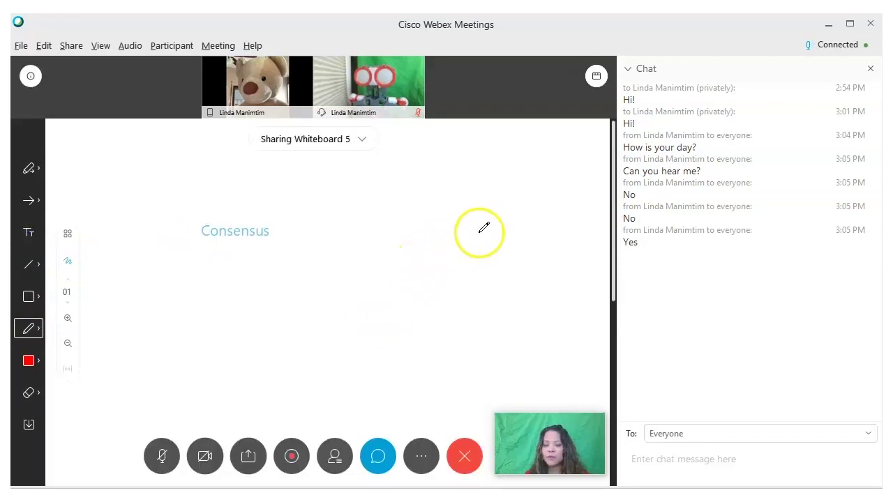
mouse_move(482, 229)
left_mouse_down()
mouse_move(451, 227)
mouse_move(496, 286)
mouse_move(485, 293)
left_mouse_up()
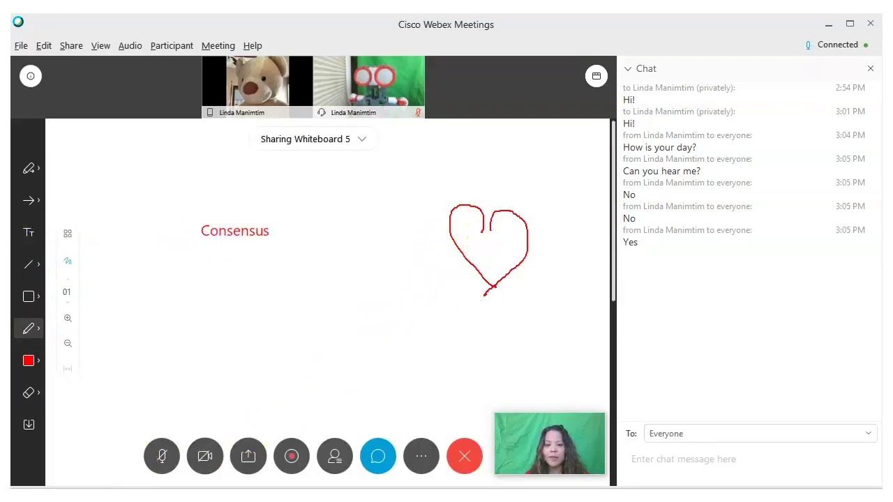
left_click(31, 394)
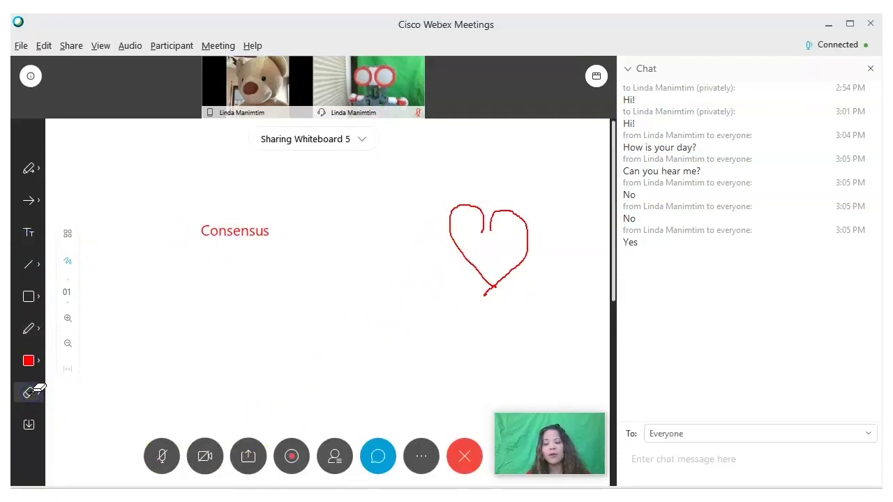
left_click(31, 399)
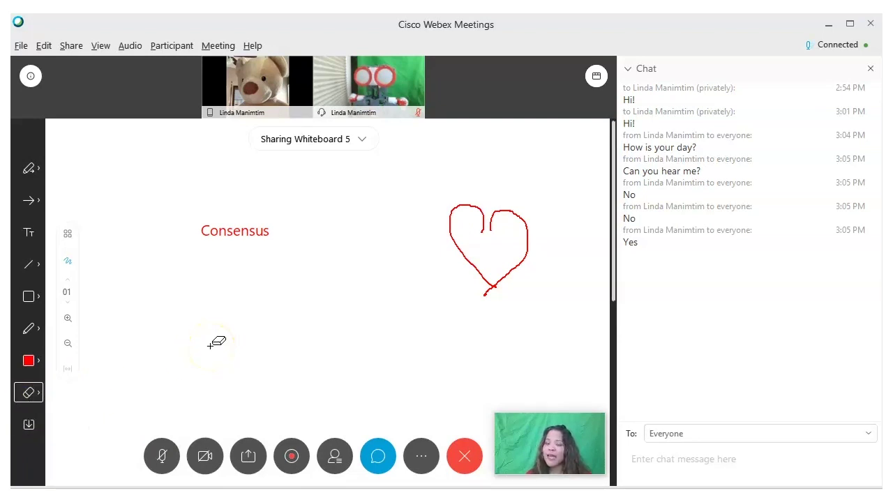
left_click(450, 239)
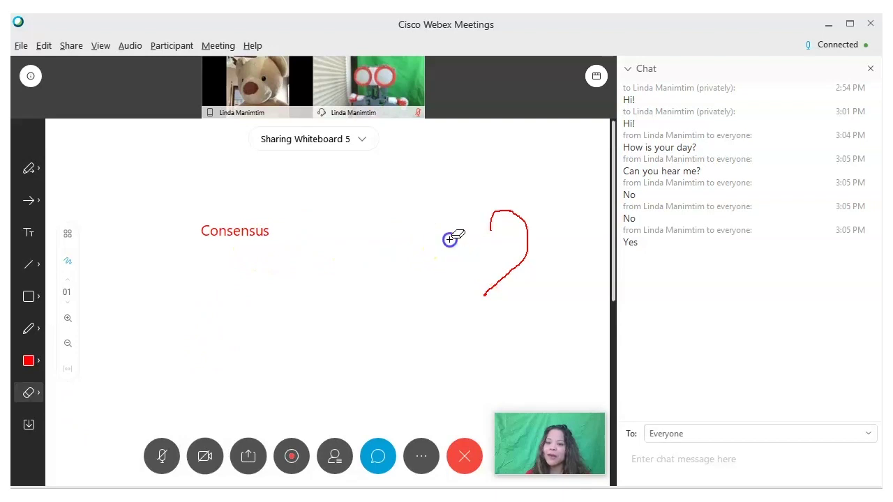
left_click(515, 225)
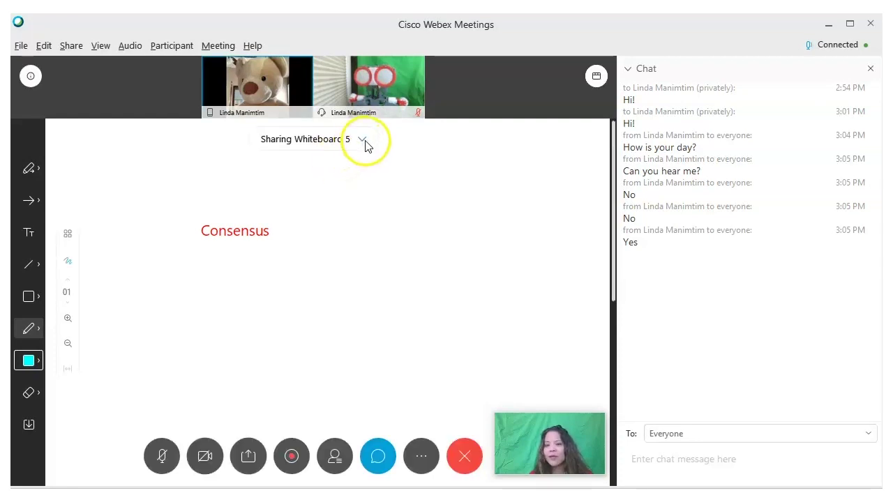
Step: Open the shared-content list and abandon renaming Whiteboard 5, keeping its name
left_click(363, 140)
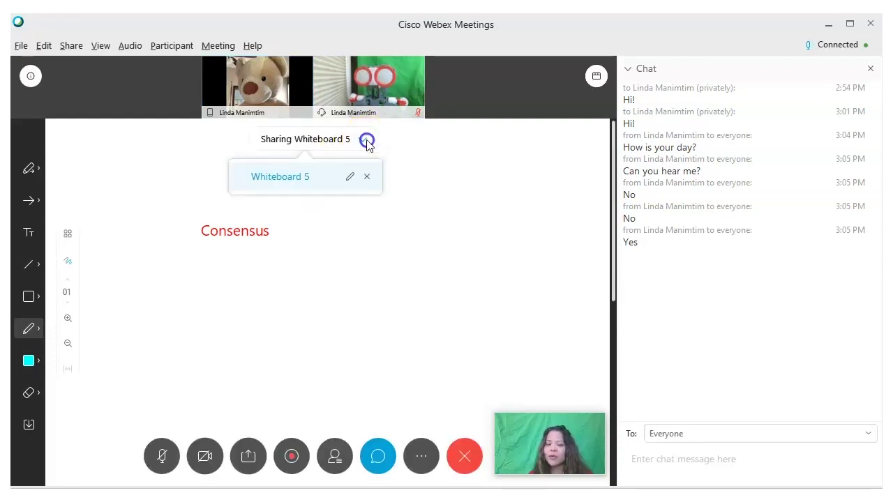
left_click(366, 141)
left_click(365, 141)
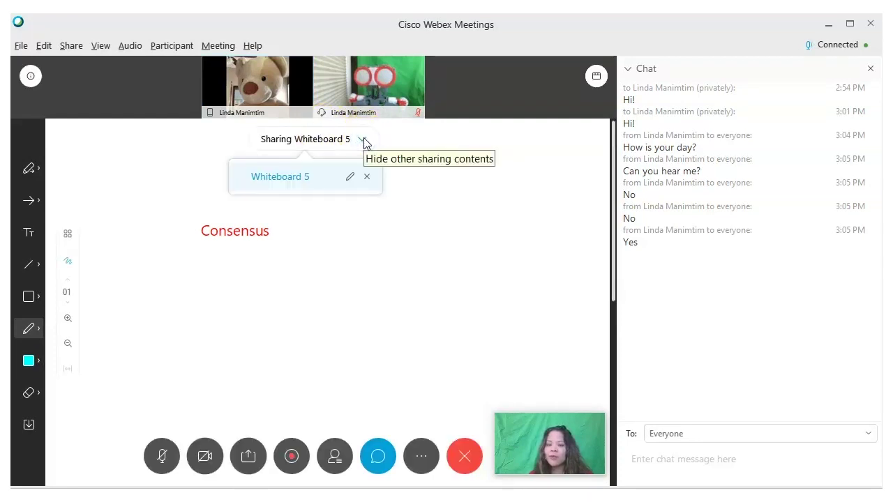
left_click(368, 179)
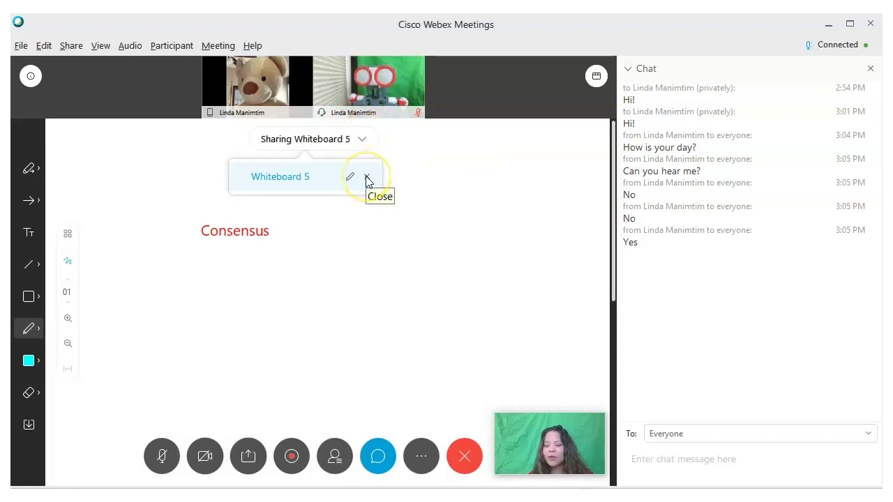
left_click(350, 177)
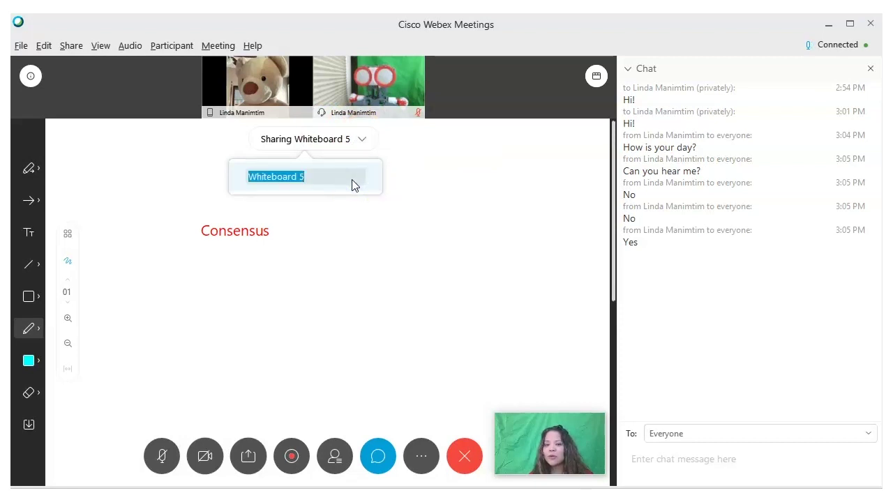
left_click(368, 176)
Step: Close Whiteboard 5, answering Yes to saving but cancelling the Save Document As dialog
left_click(365, 141)
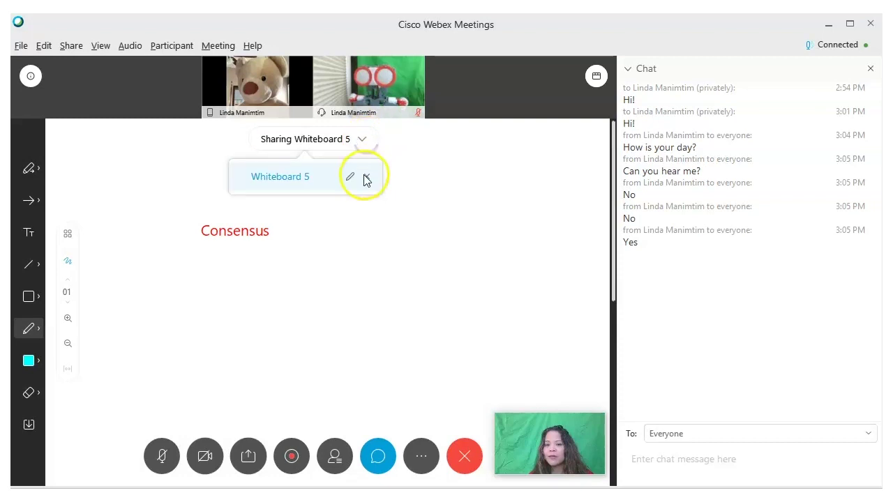
left_click(365, 176)
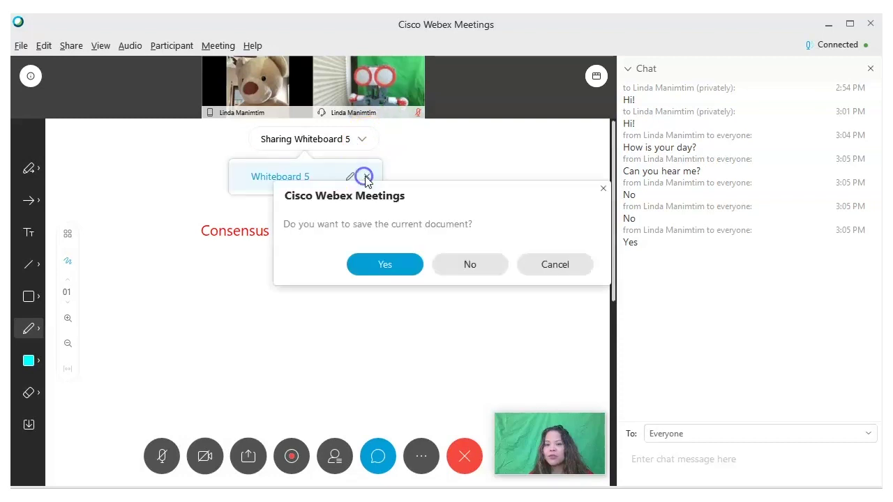
left_click(412, 270)
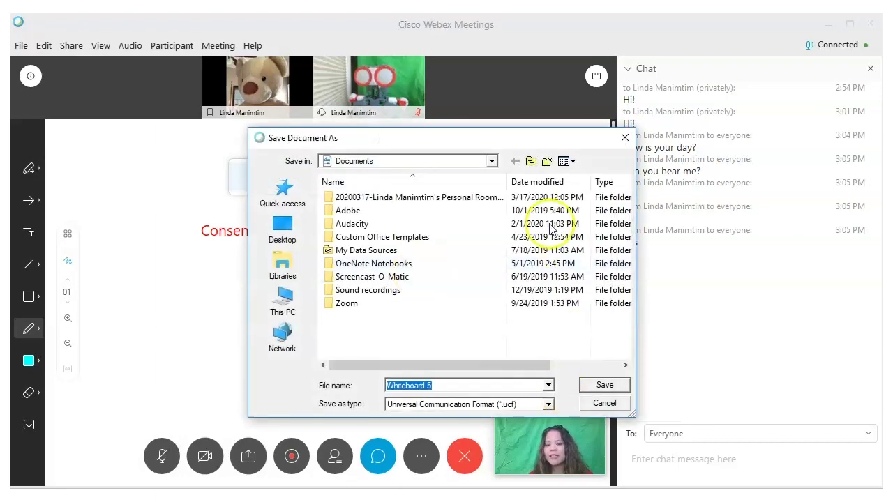
left_click(599, 407)
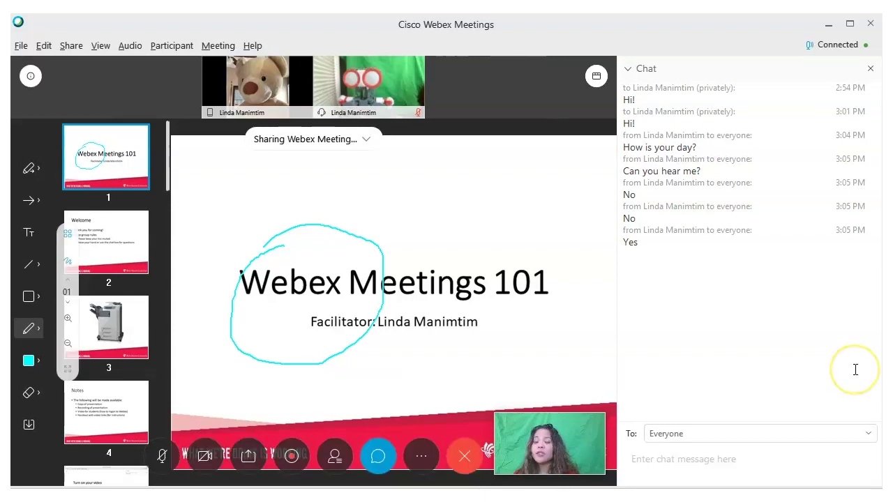
Step: Create the poll question 'Do you like snow?' with answers Yes and No
left_click(423, 460)
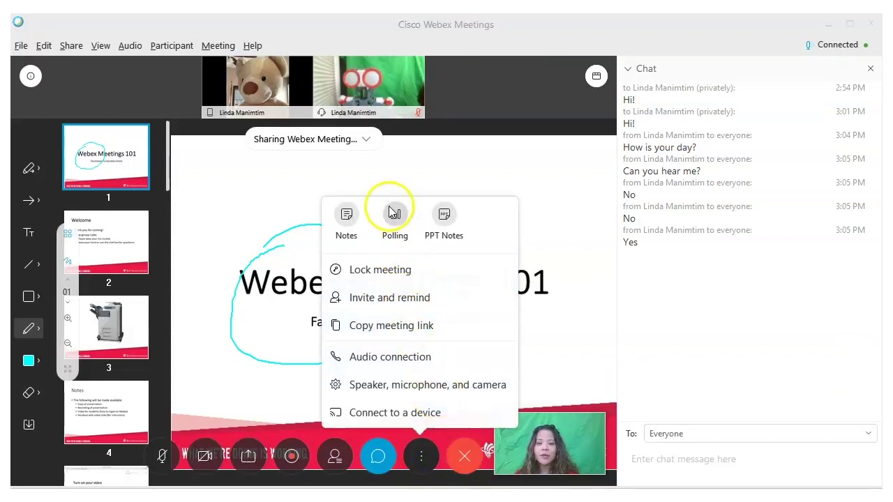
left_click(395, 217)
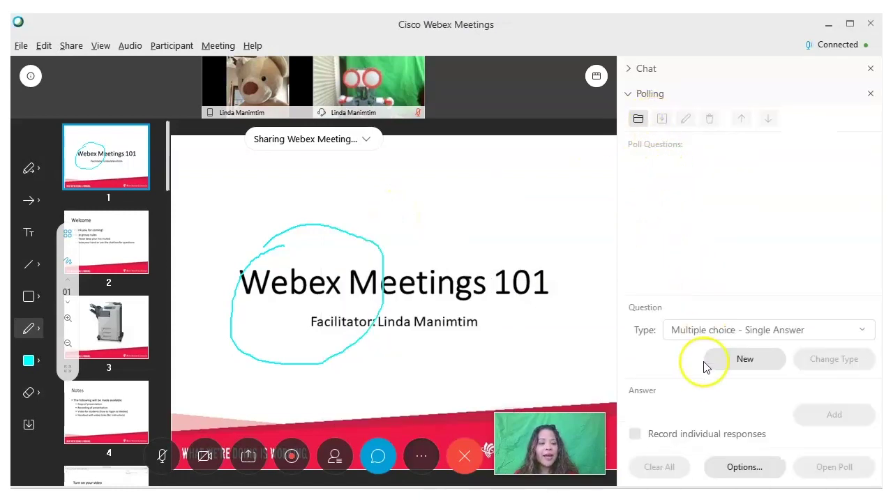
left_click(771, 367)
type("Do y")
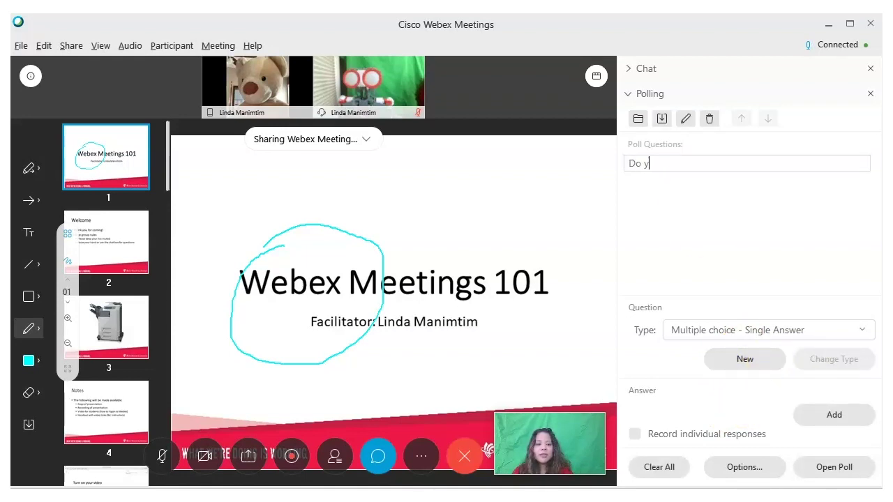
type("ou like snow?")
key("Return")
type("Yes")
key("Return")
type("No")
key("Return")
Step: Open the poll, close it, and share the poll results with attendees
left_click(840, 469)
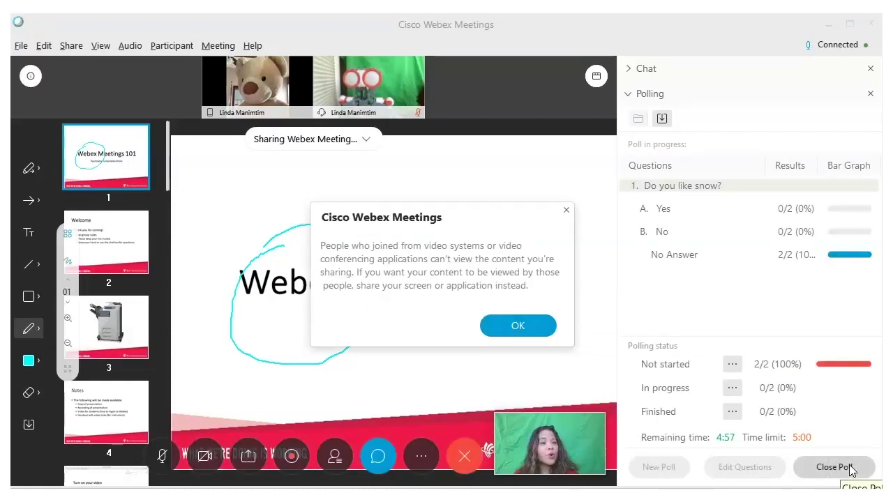
left_click(840, 485)
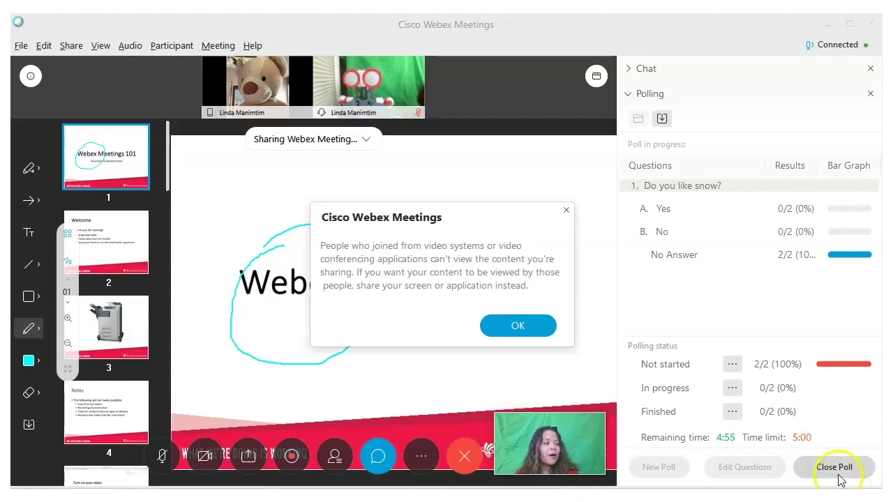
left_click(808, 467)
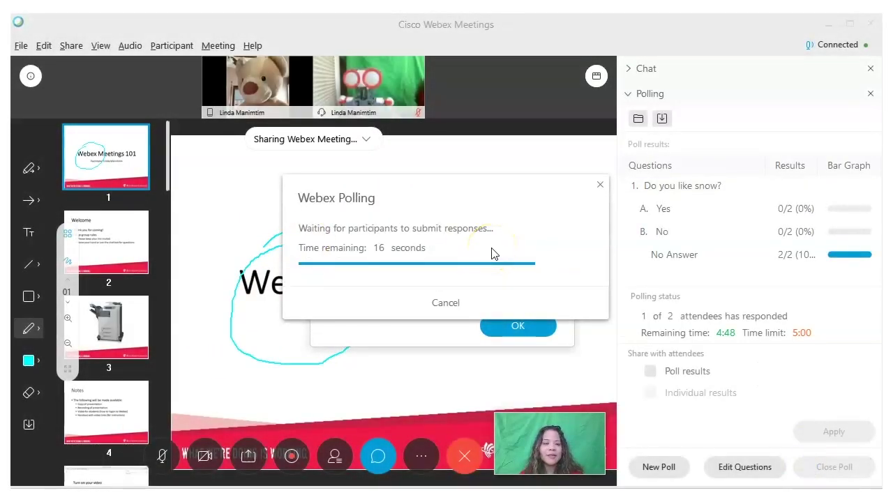
left_click(650, 371)
left_click(844, 433)
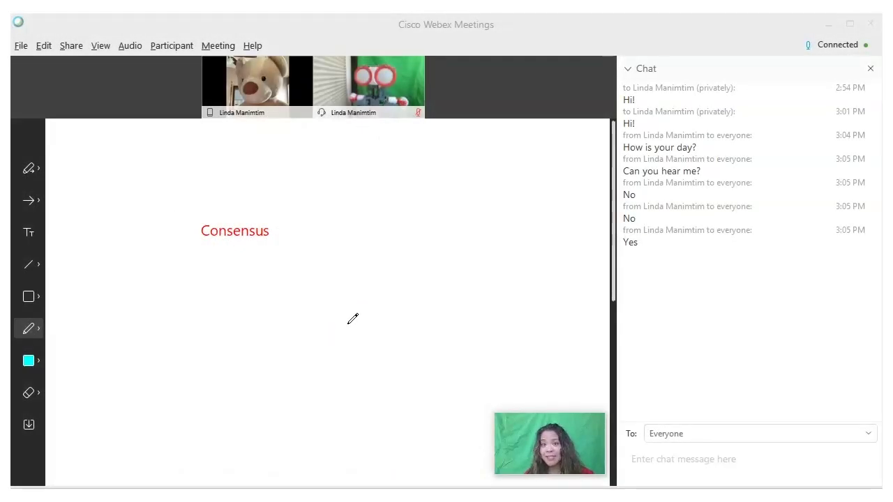
Step: Share Webex Meetings 101 from OneDrive and circle its slide-1 title in cyan
left_click(21, 46)
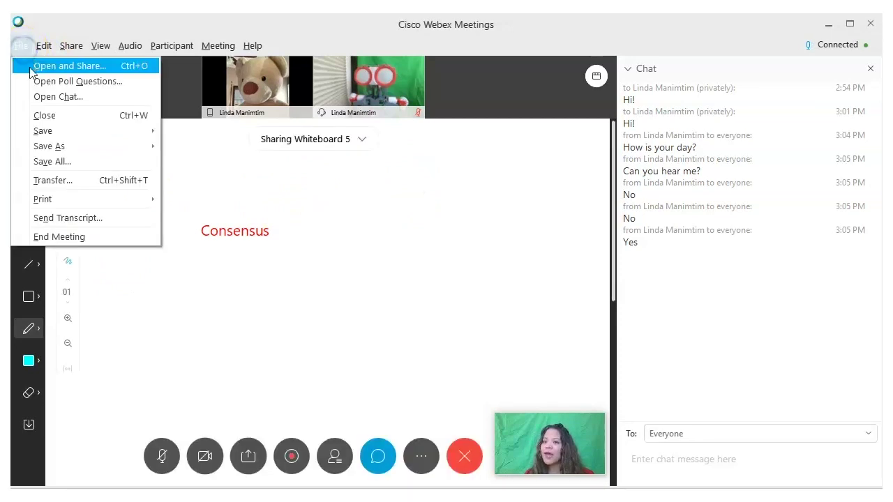
left_click(28, 64)
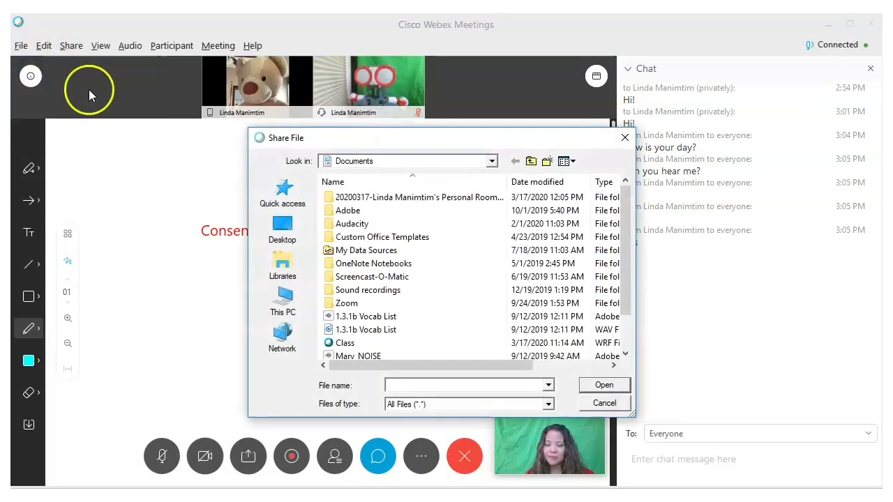
left_click(491, 164)
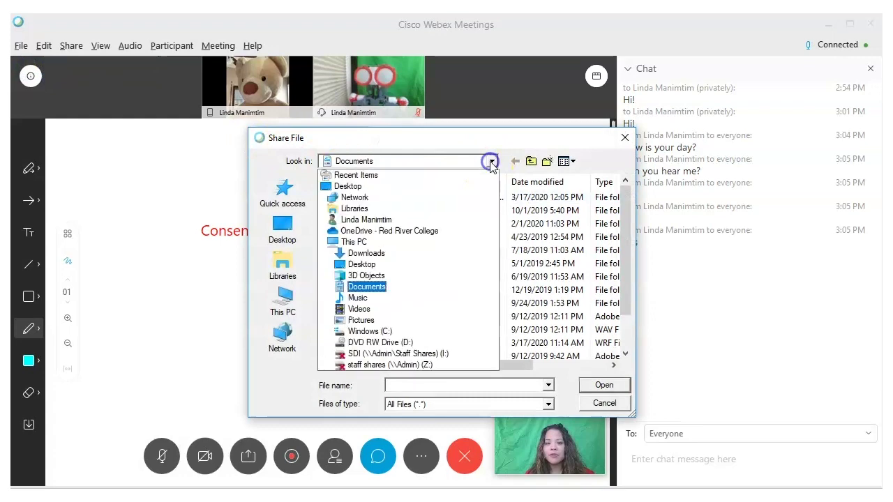
left_click(465, 231)
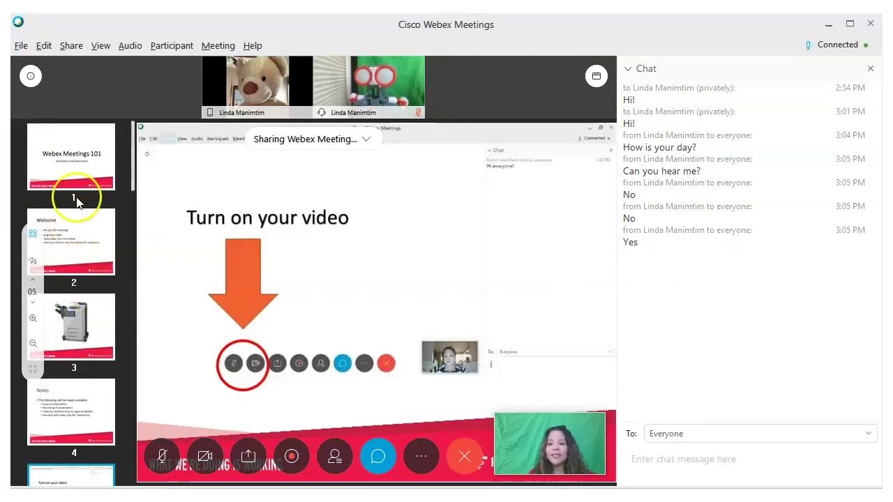
left_click(78, 202)
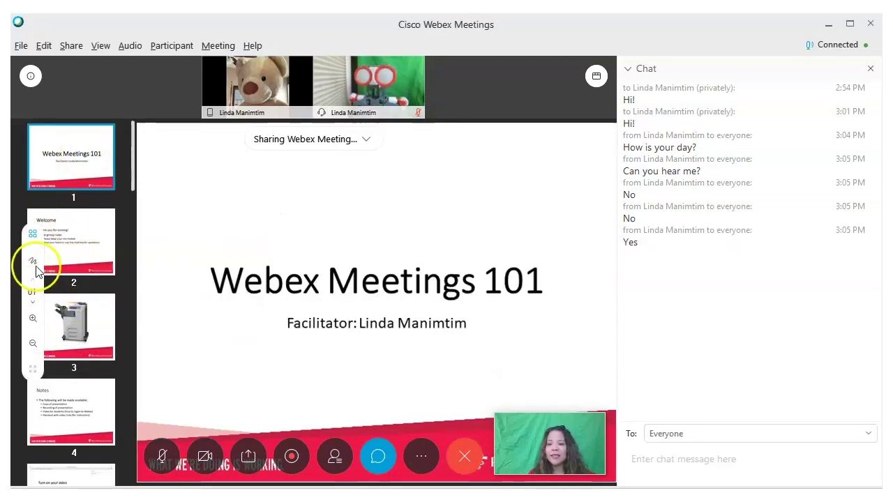
left_click(34, 265)
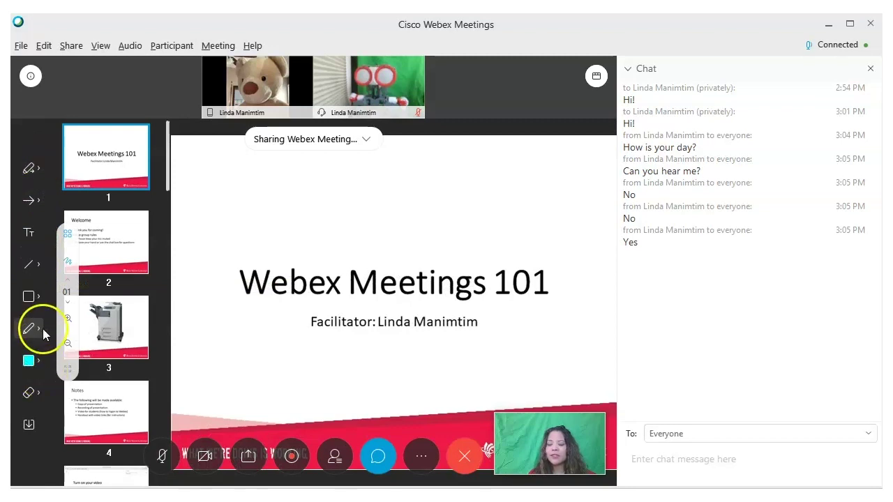
left_click_drag(284, 246, 307, 225)
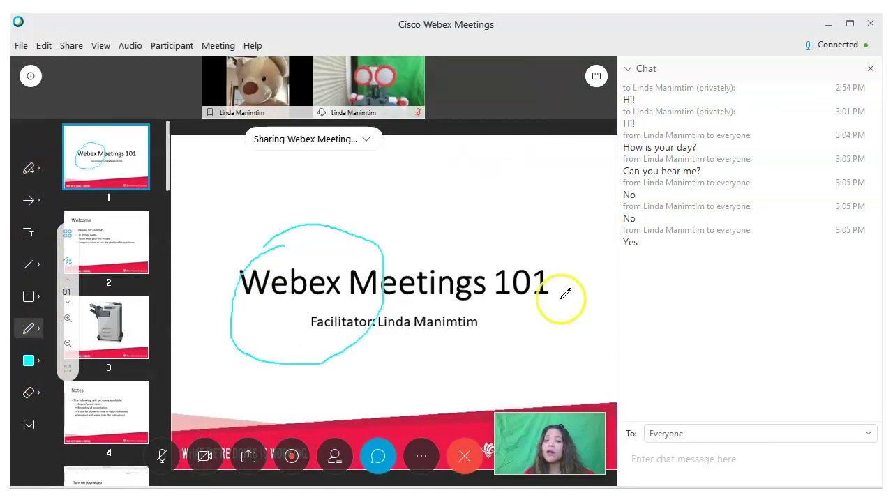
left_click(248, 456)
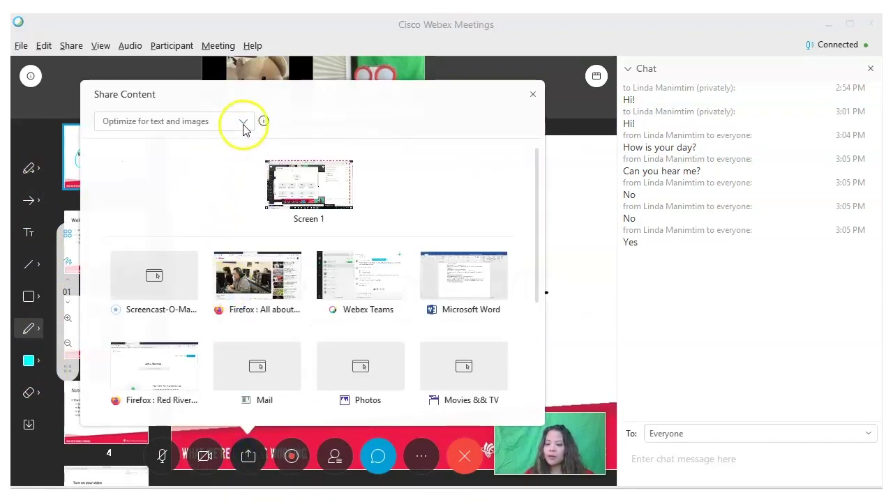
left_click(242, 122)
left_click(217, 165)
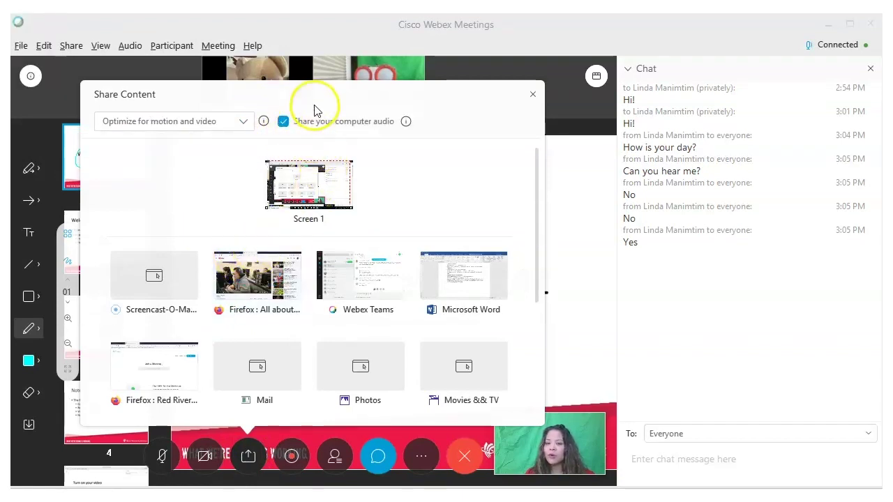
mouse_move(355, 268)
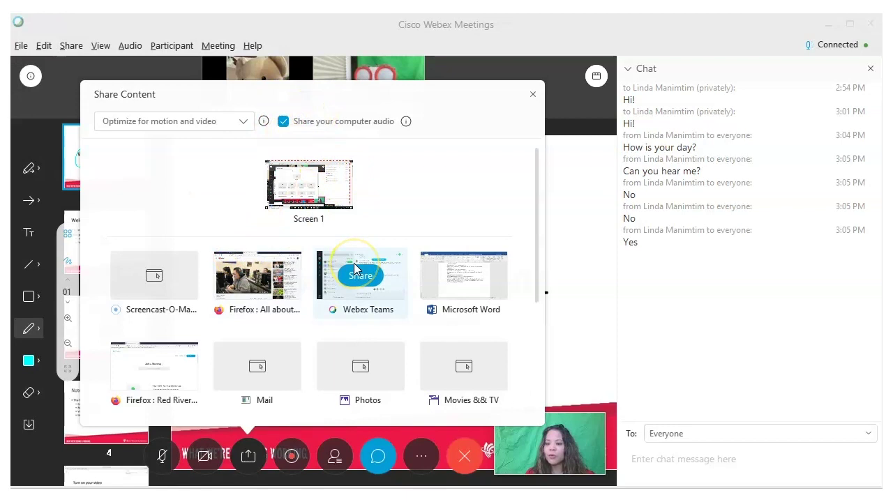
scroll(354, 269, "down", 2)
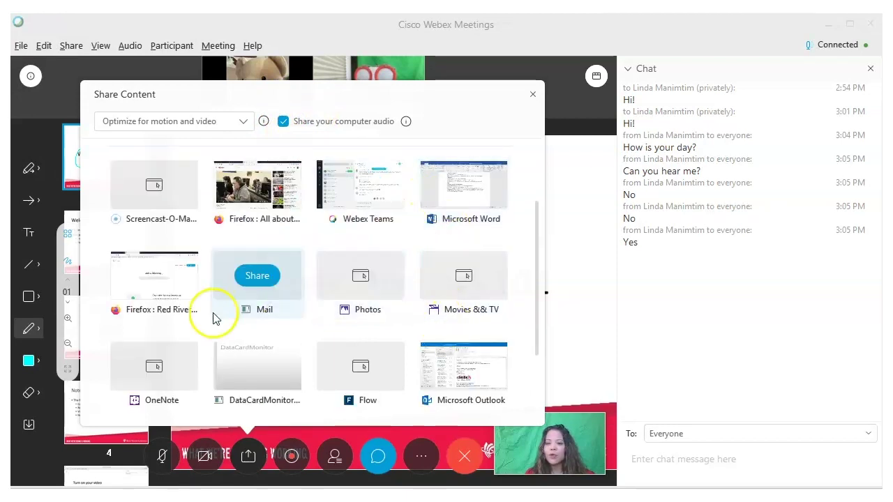
left_click(241, 189)
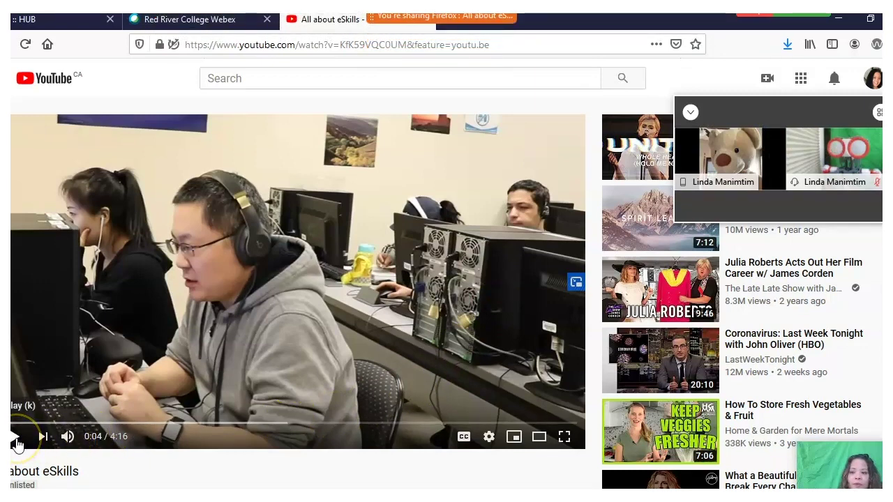
left_click(15, 444)
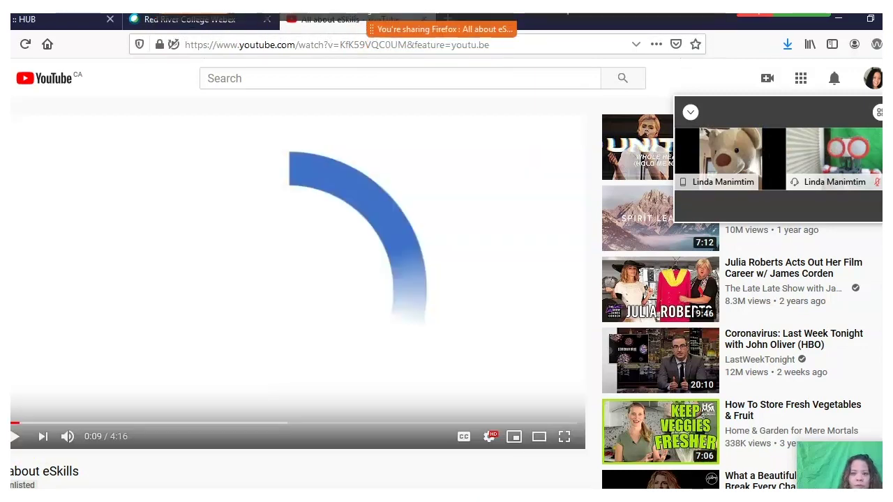
mouse_move(396, 22)
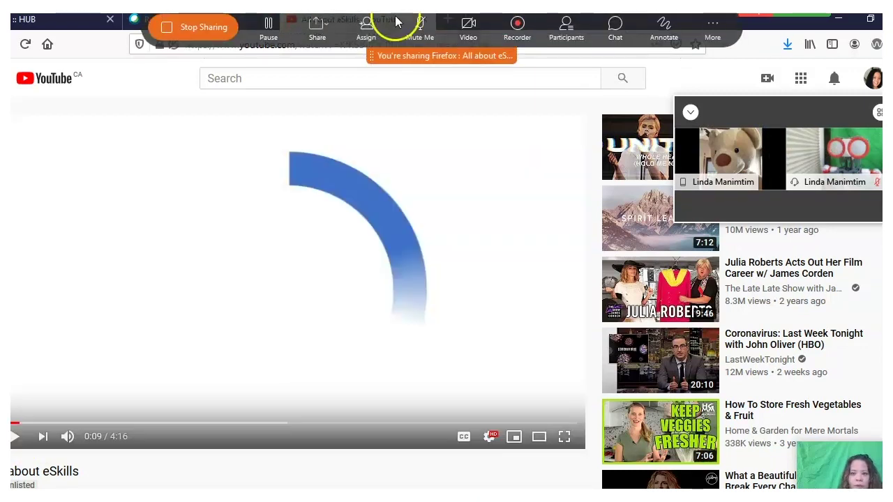
left_click(199, 27)
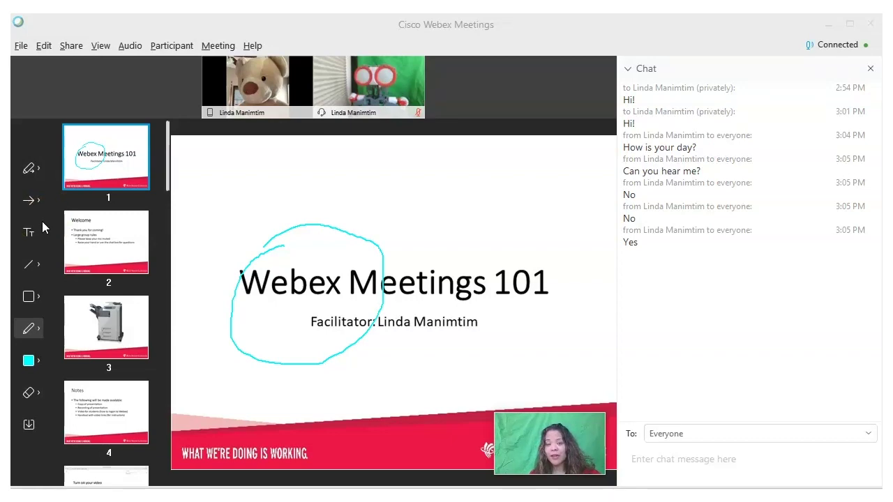
Step: Share Poll Question Sample.atp through File Transfer, then close the transfer window
left_click(21, 46)
left_click(20, 180)
left_click(395, 126)
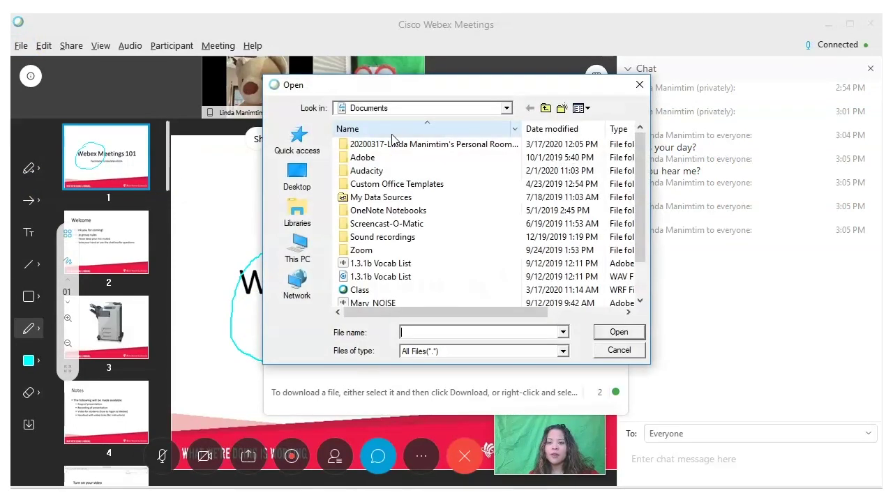
scroll(433, 265, "down", 1)
left_click(414, 290)
double_click(415, 290)
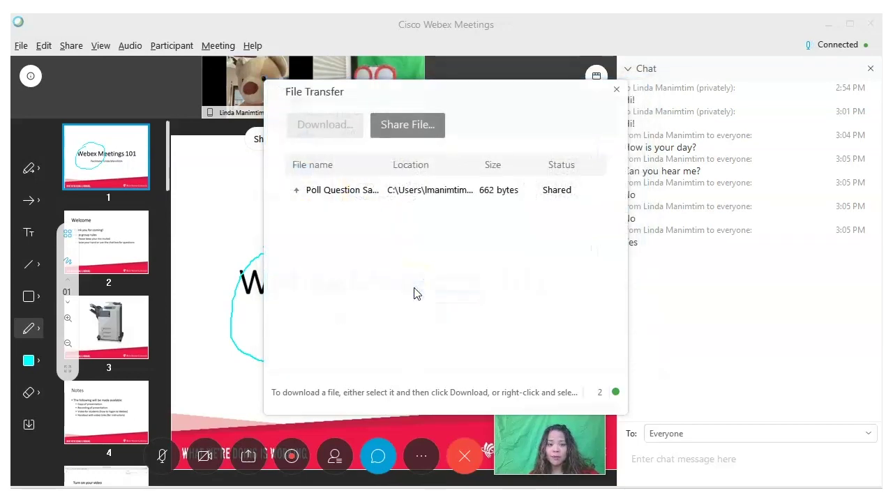
left_click(426, 265)
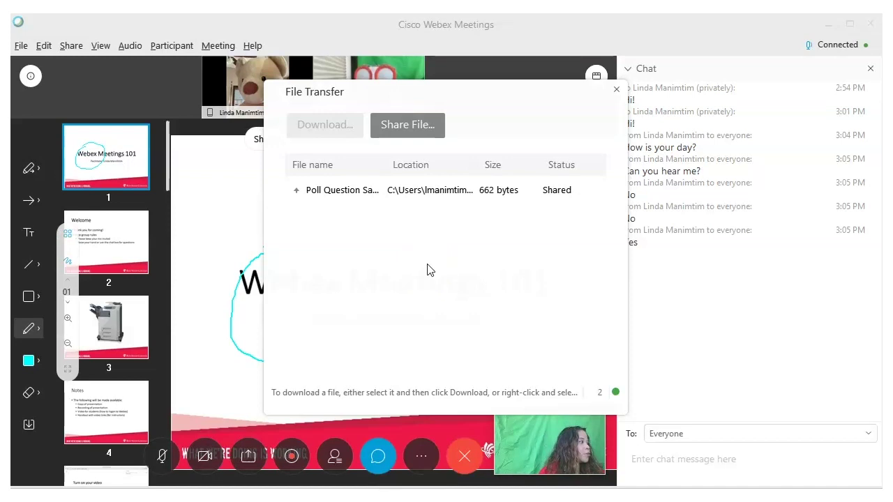
left_click(617, 90)
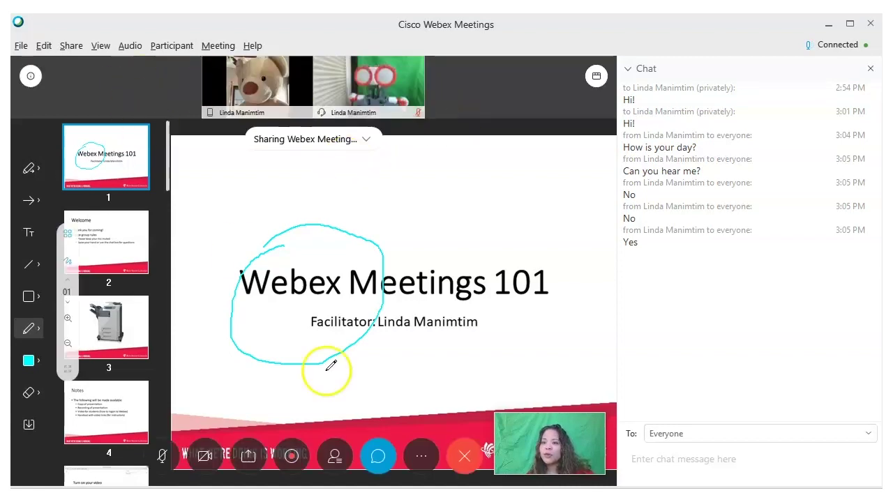
left_click(75, 45)
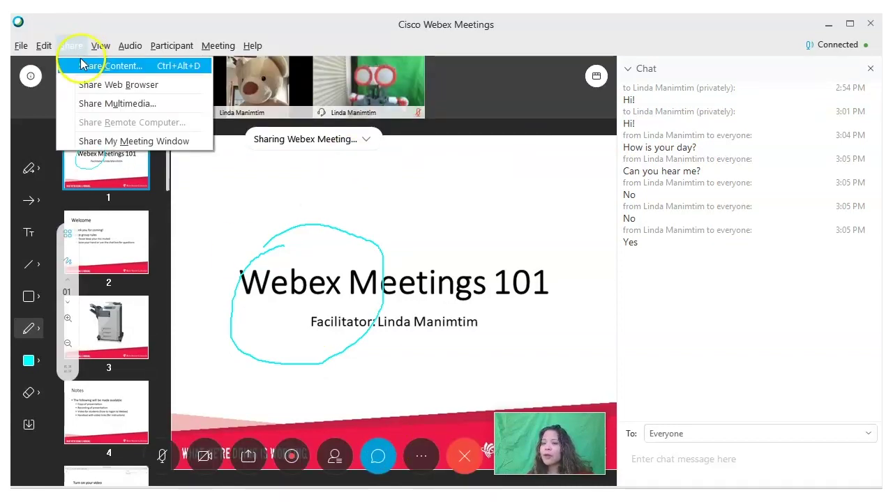
left_click(93, 141)
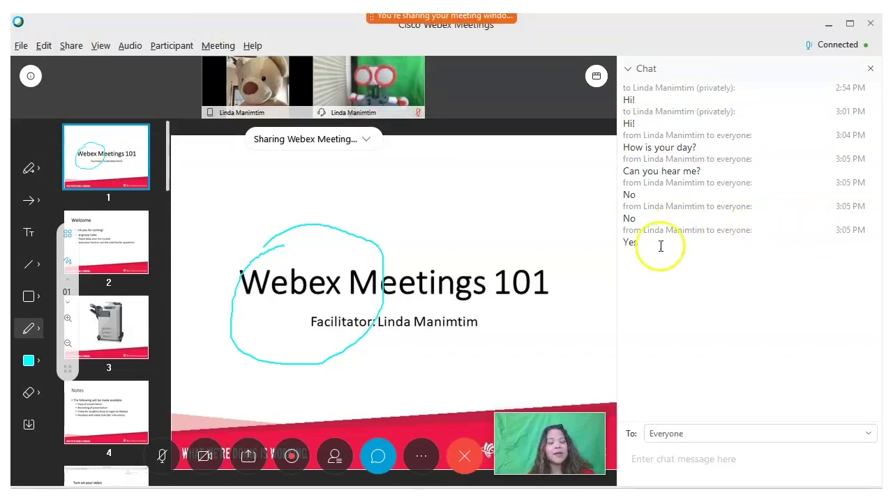
mouse_move(589, 22)
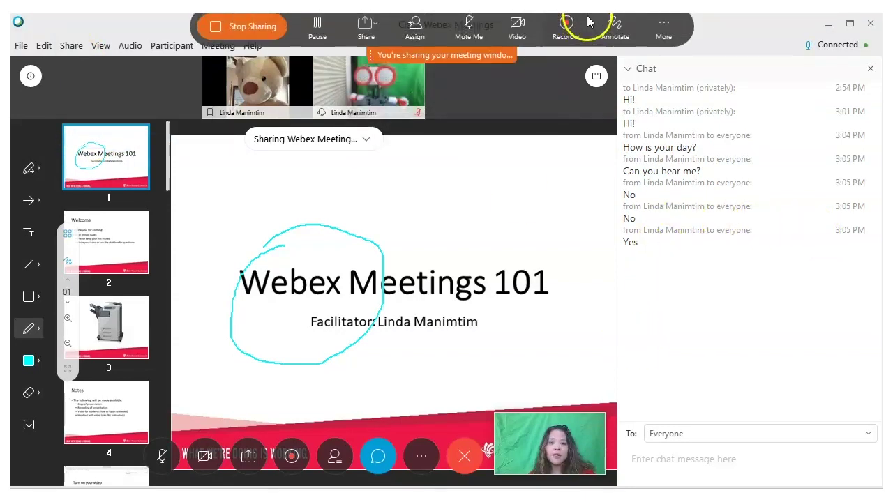
left_click(267, 31)
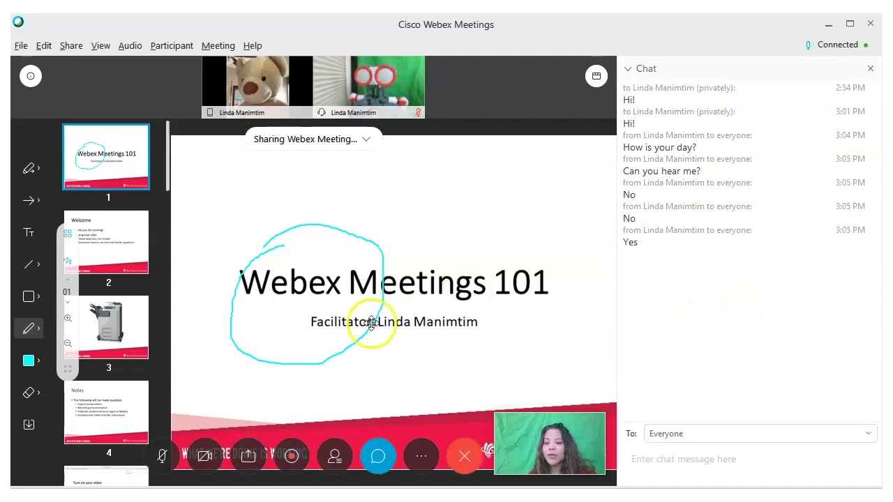
Step: Record the meeting to the cloud, pause and resume it, then request Stop Recording
left_click(291, 458)
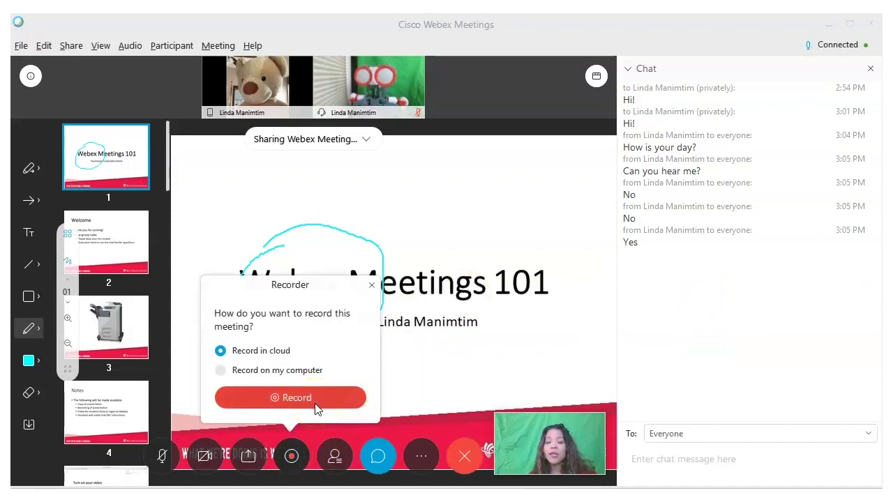
left_click(314, 403)
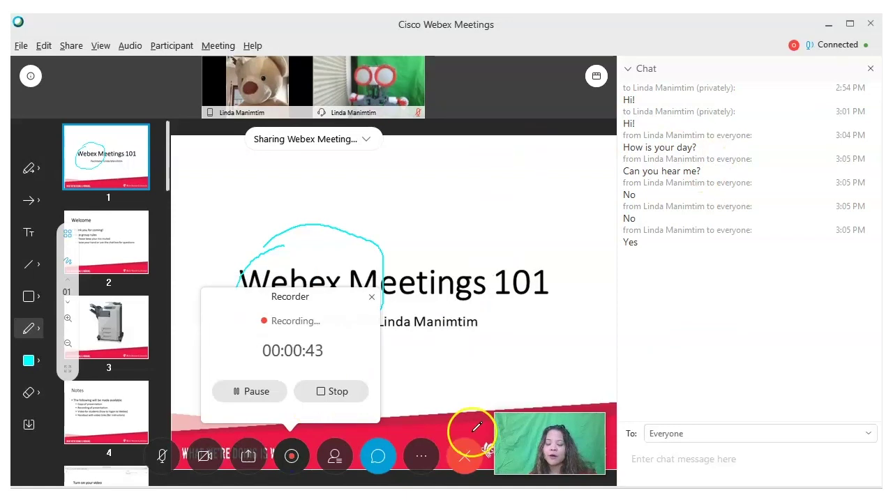
left_click(280, 394)
left_click(251, 391)
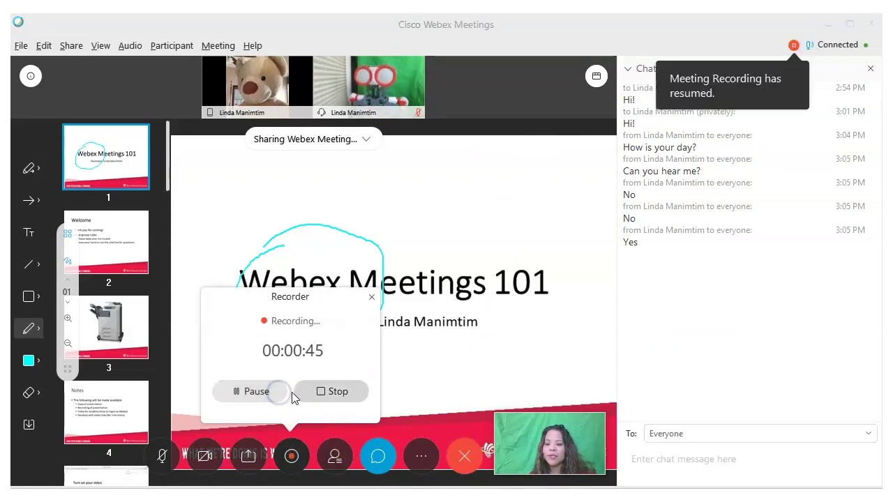
left_click(338, 392)
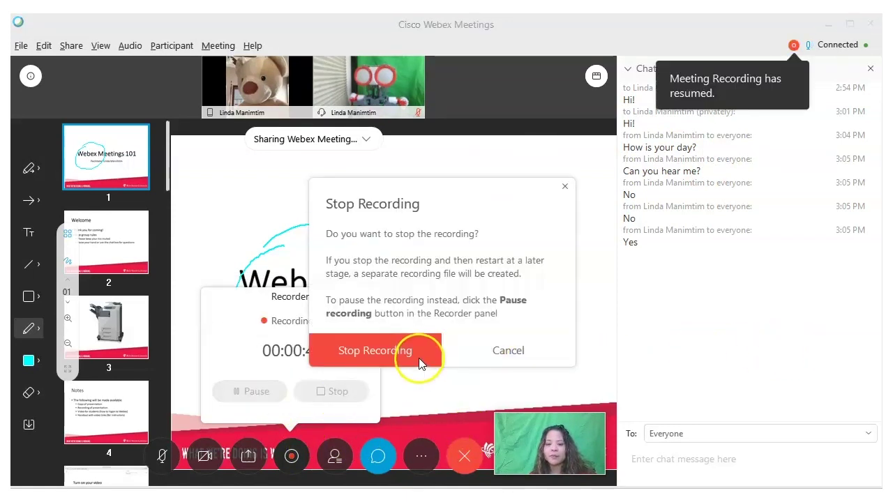